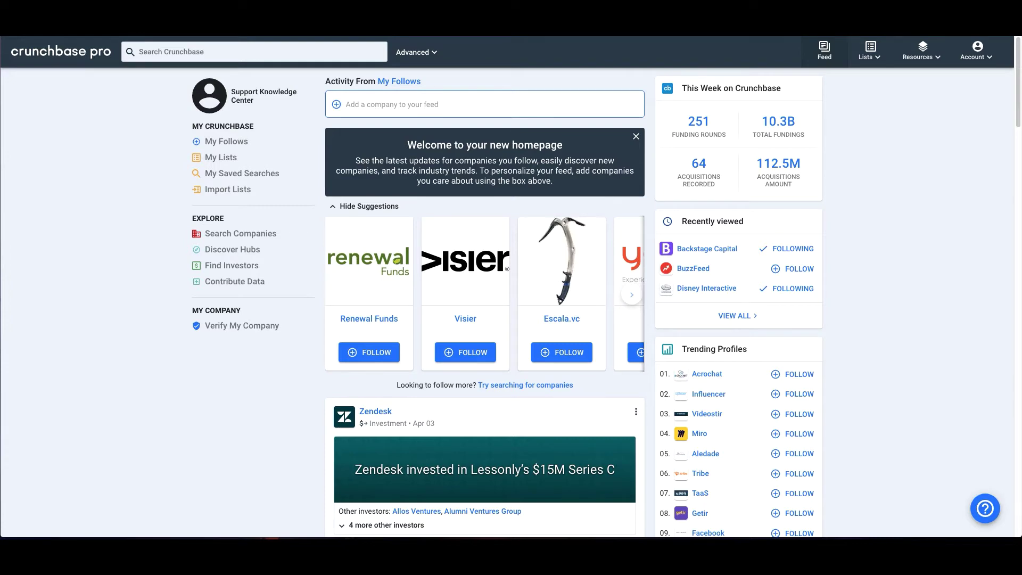
# Search for Crunchbase and open its organization profile.
pyautogui.click(254, 52)
pyautogui.write('C')
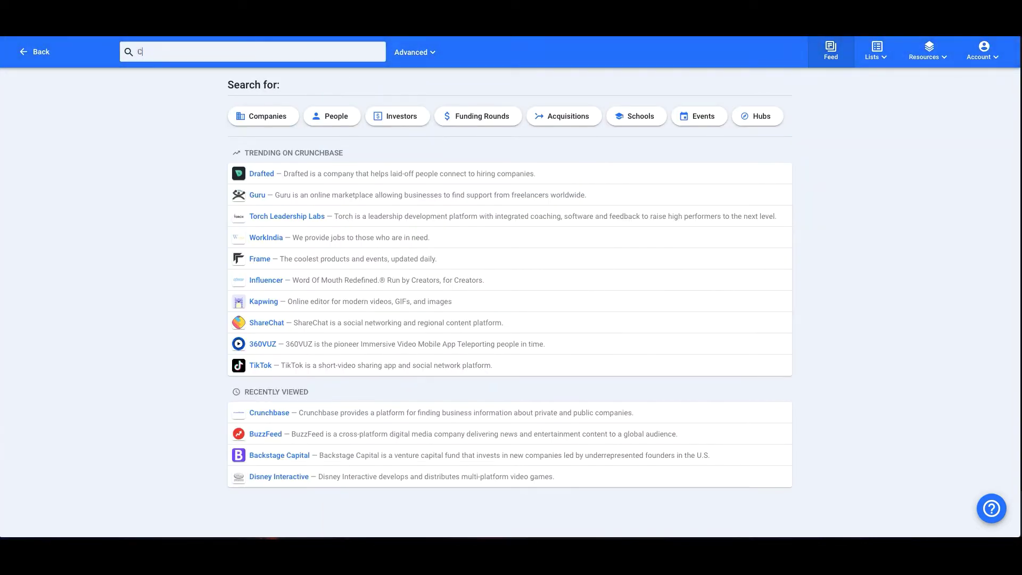
pyautogui.write('runchbase')
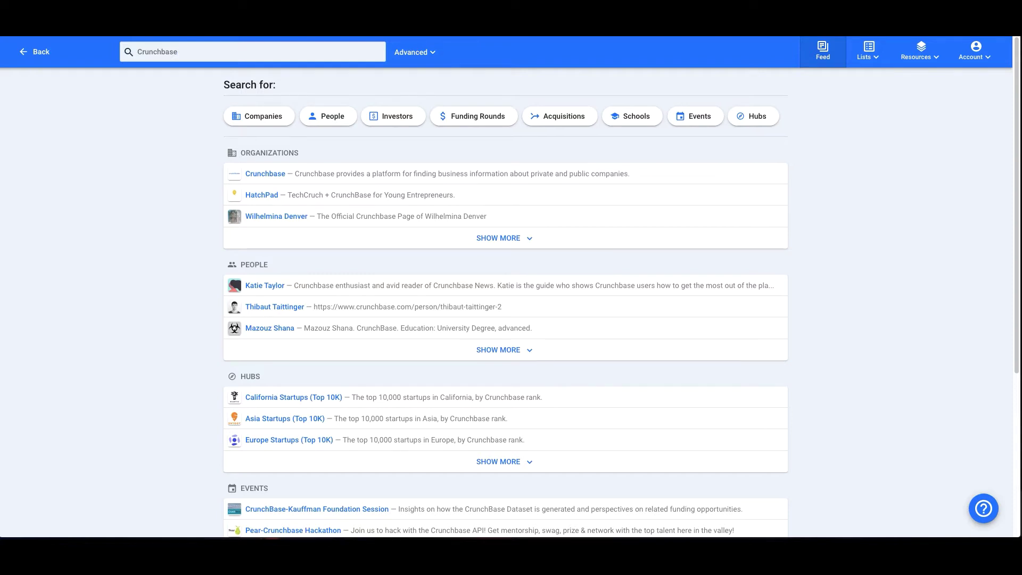
pyautogui.click(265, 173)
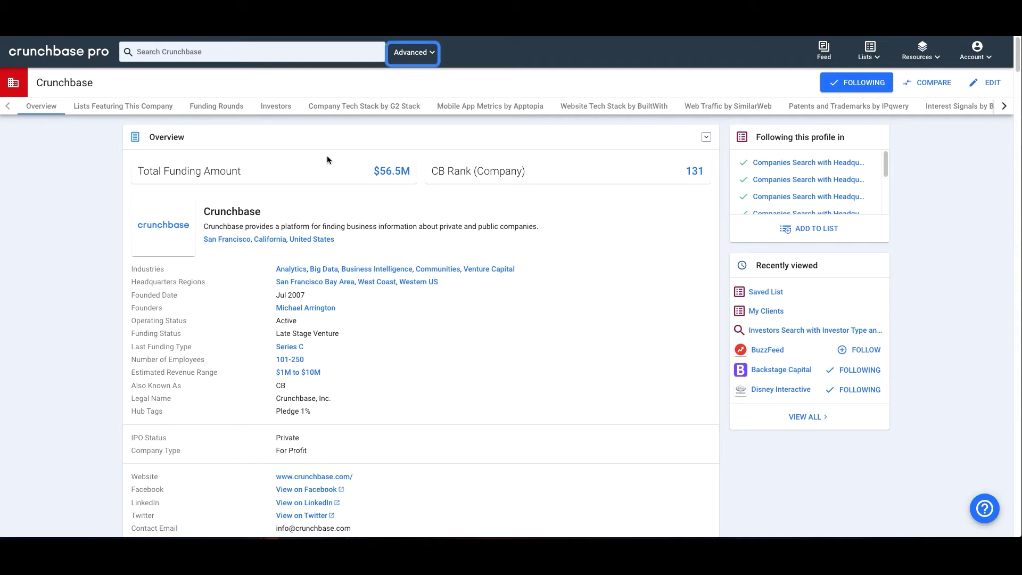
# Start an advanced company search and filter it to the SaaS industry.
pyautogui.click(417, 56)
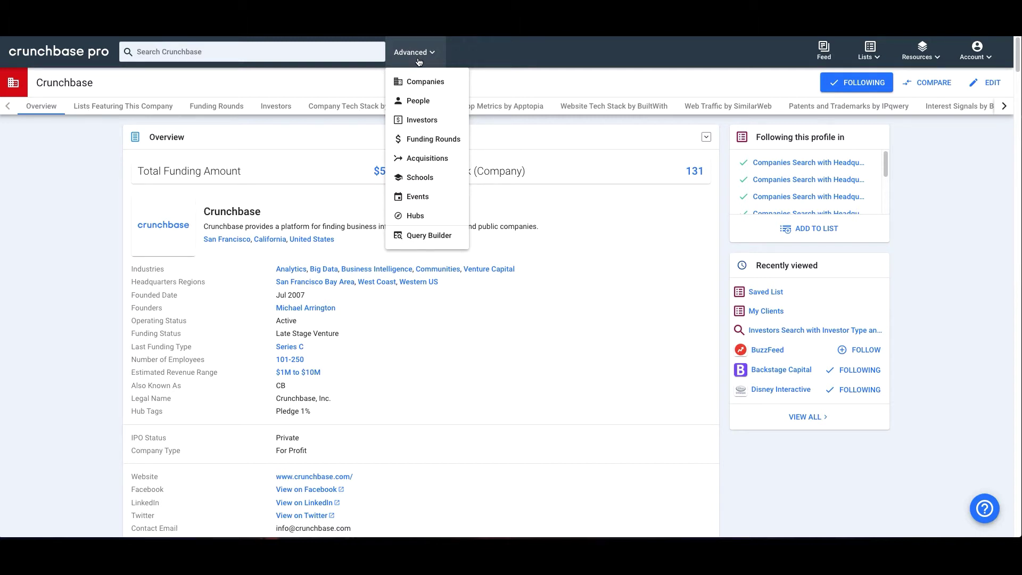
pyautogui.click(445, 83)
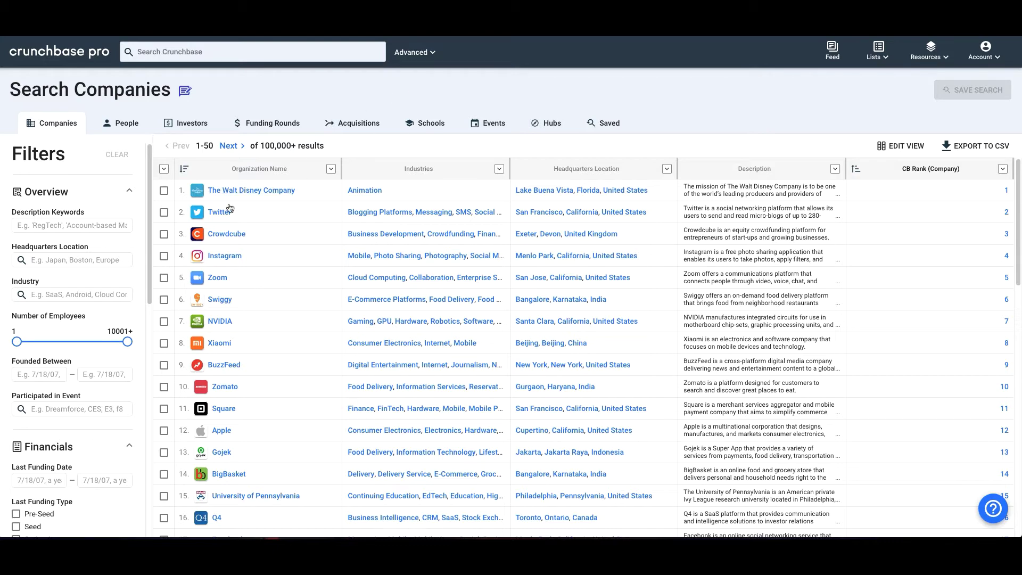
pyautogui.click(64, 296)
pyautogui.write('Saas')
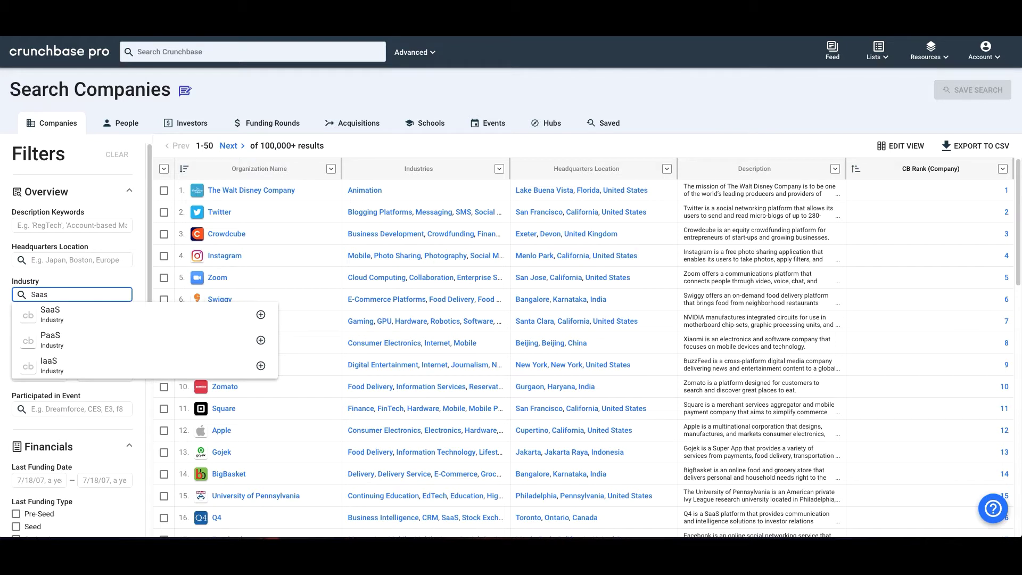
pyautogui.click(68, 321)
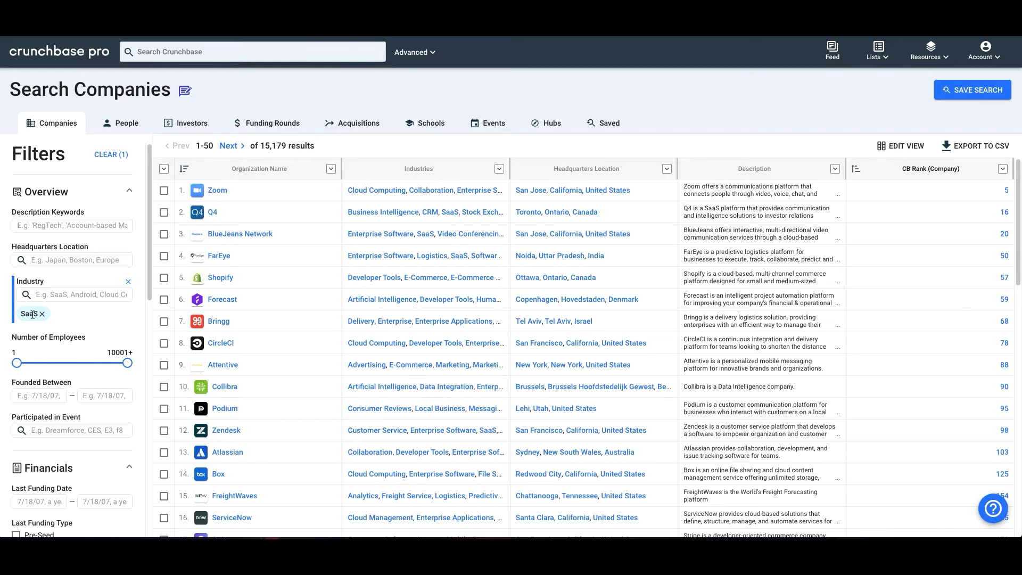
# Filter the company search by headquarters location to New York, New York, United States.
pyautogui.click(39, 259)
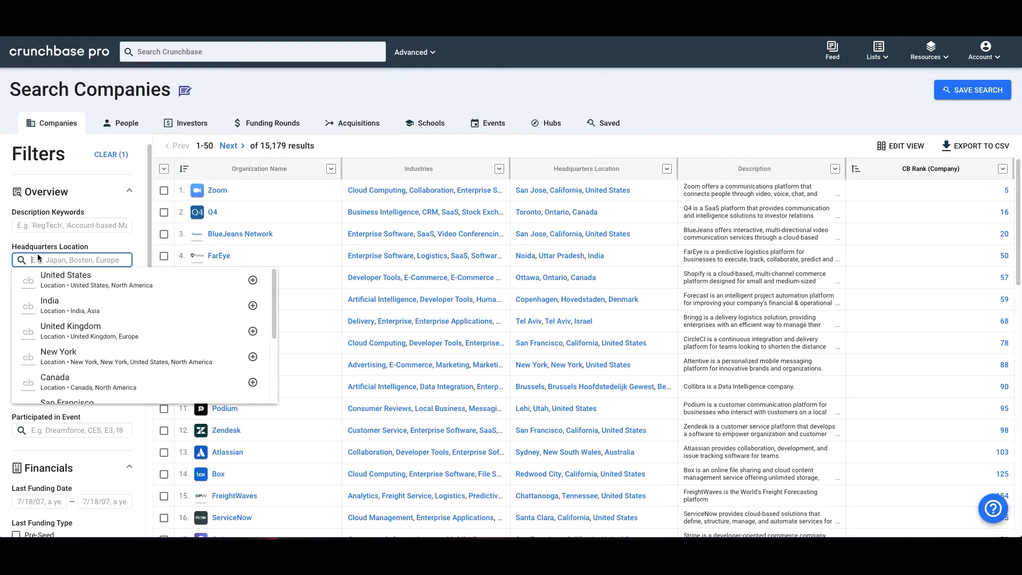
pyautogui.write('New York')
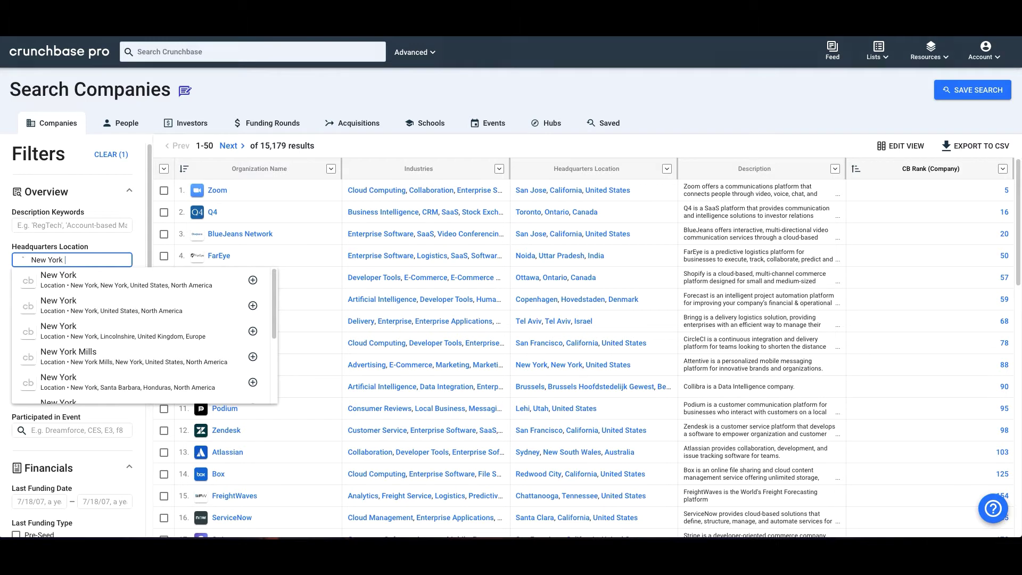
pyautogui.click(51, 286)
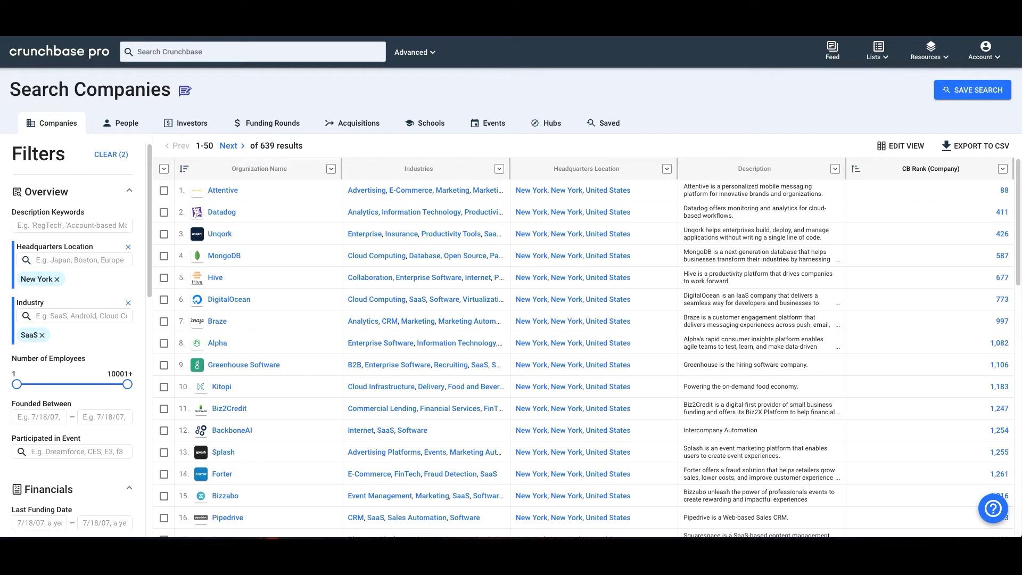
# Edit the results view to remove Headquarters Location and add the Last Funding Date and Last Funding Type columns.
pyautogui.click(977, 146)
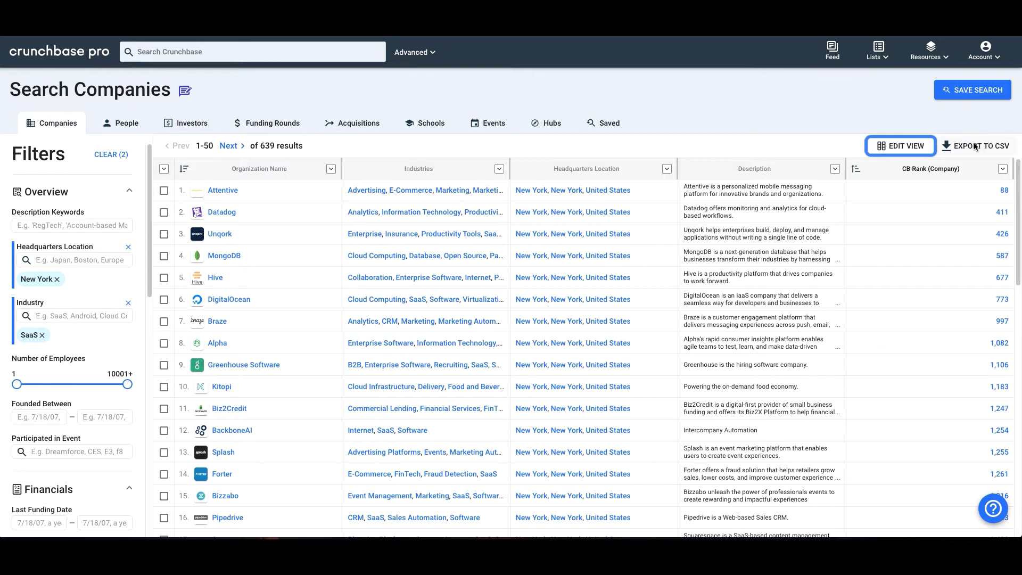
pyautogui.click(888, 146)
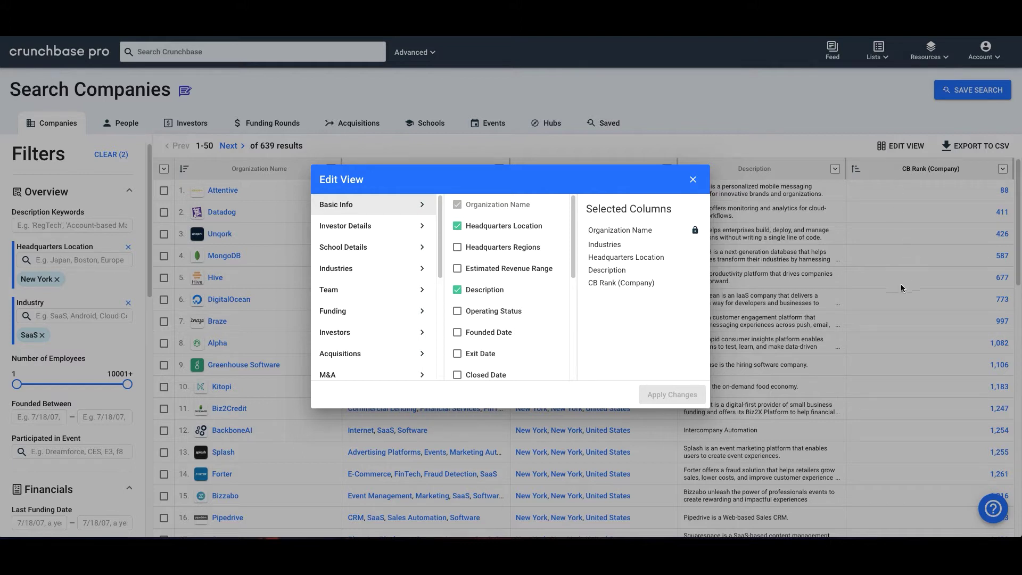
pyautogui.click(695, 257)
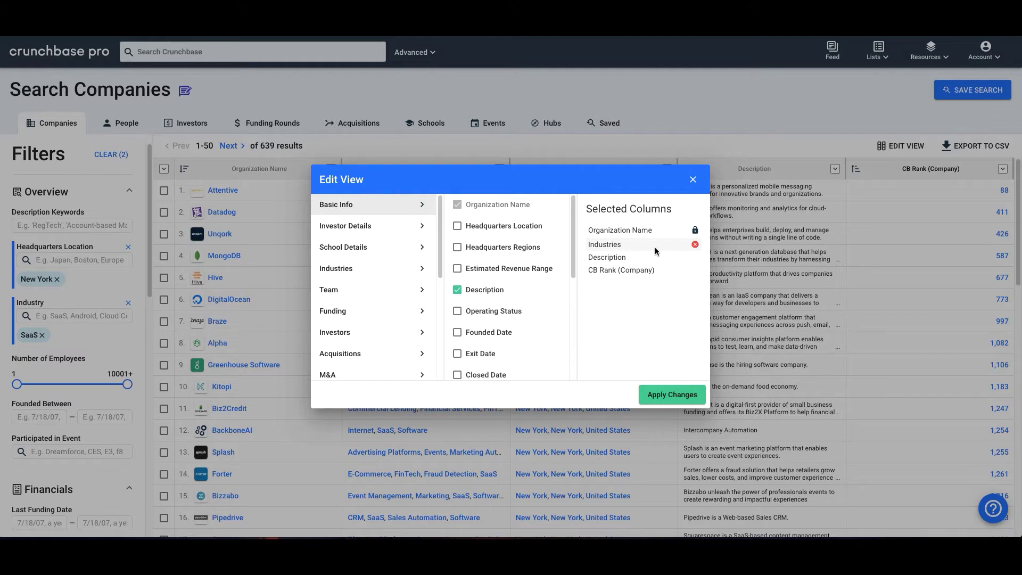
pyautogui.click(403, 314)
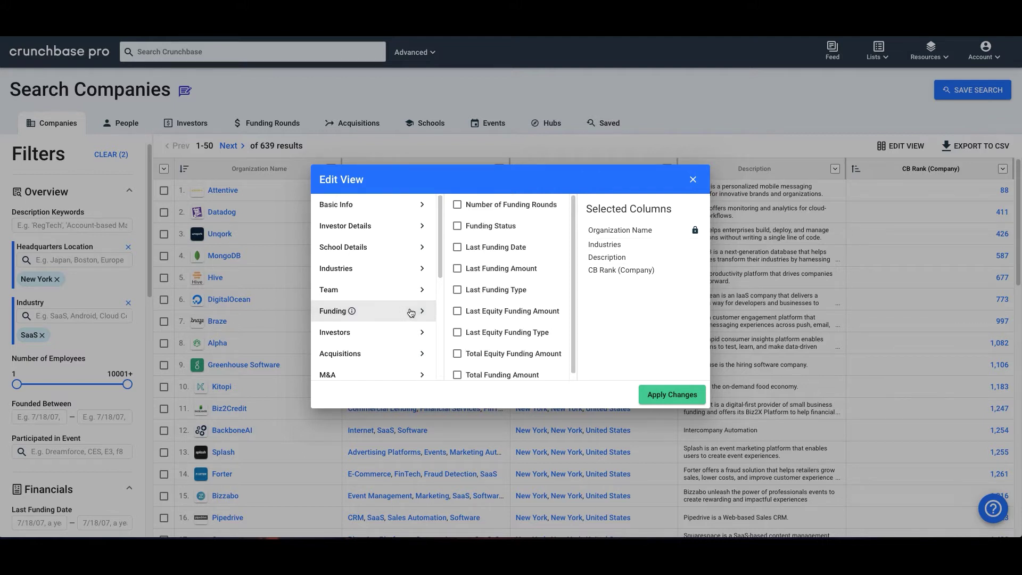
pyautogui.click(458, 248)
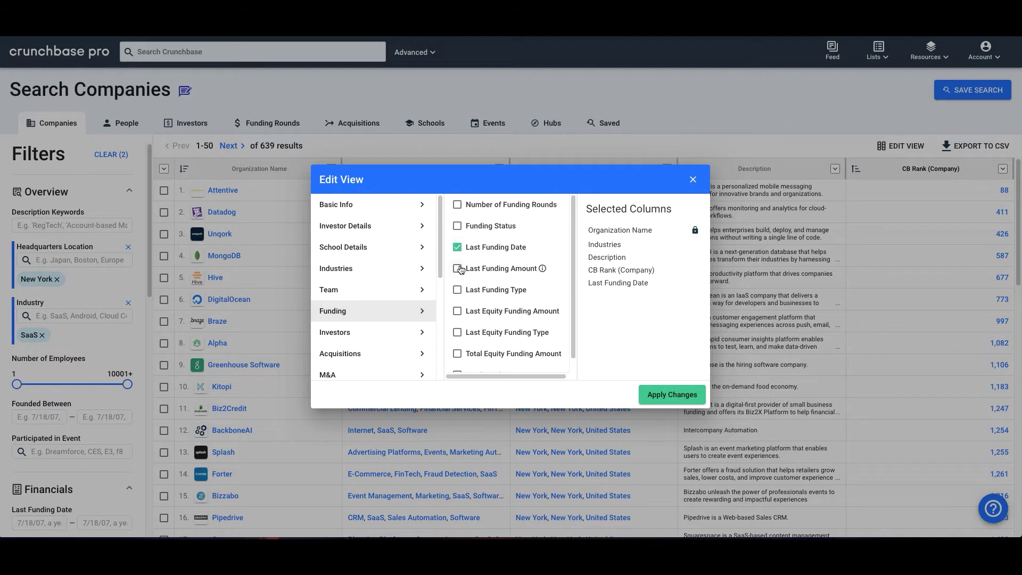
pyautogui.click(458, 290)
pyautogui.click(647, 400)
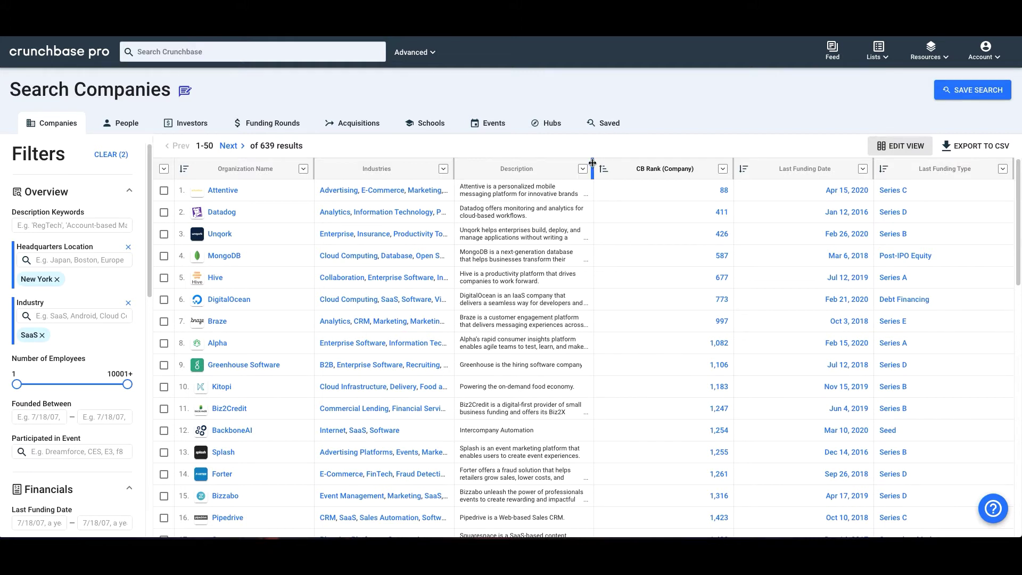
# Widen the Description column, narrow CB Rank, and sort the results by Last Funding Date in ascending order.
pyautogui.moveTo(599, 167); pyautogui.dragTo(645, 168)
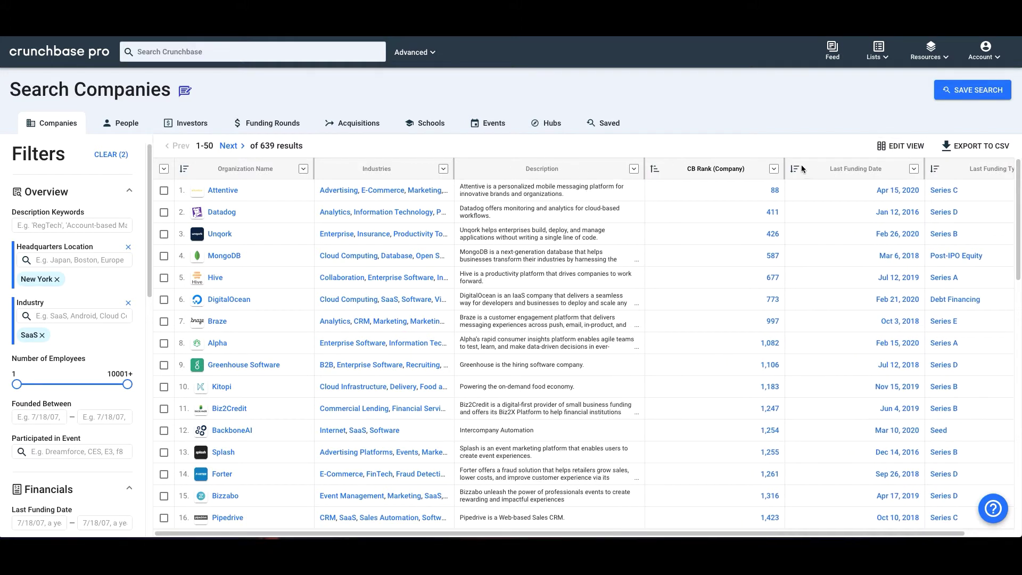
pyautogui.moveTo(784, 169); pyautogui.dragTo(751, 170)
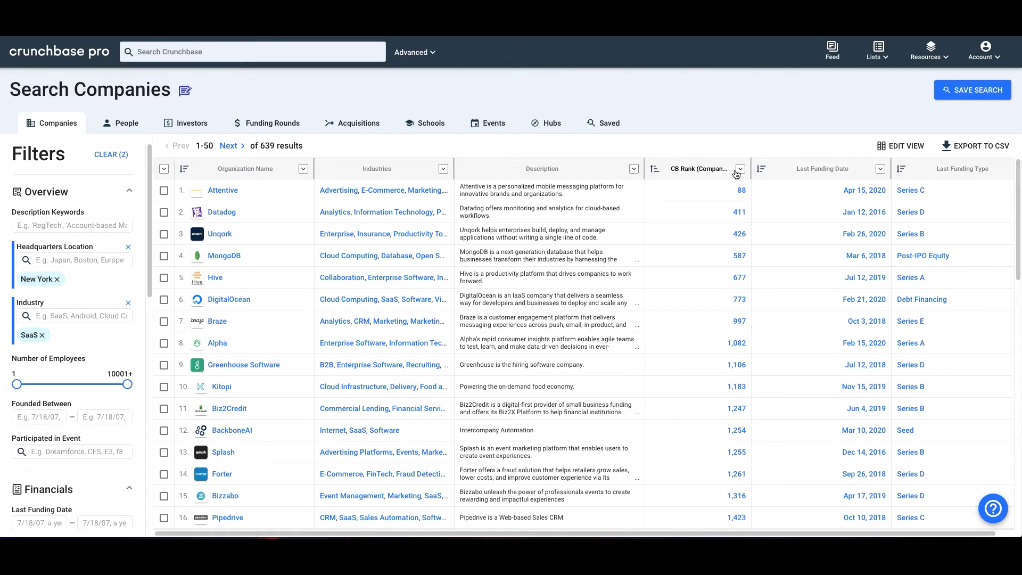
pyautogui.click(880, 169)
pyautogui.click(887, 190)
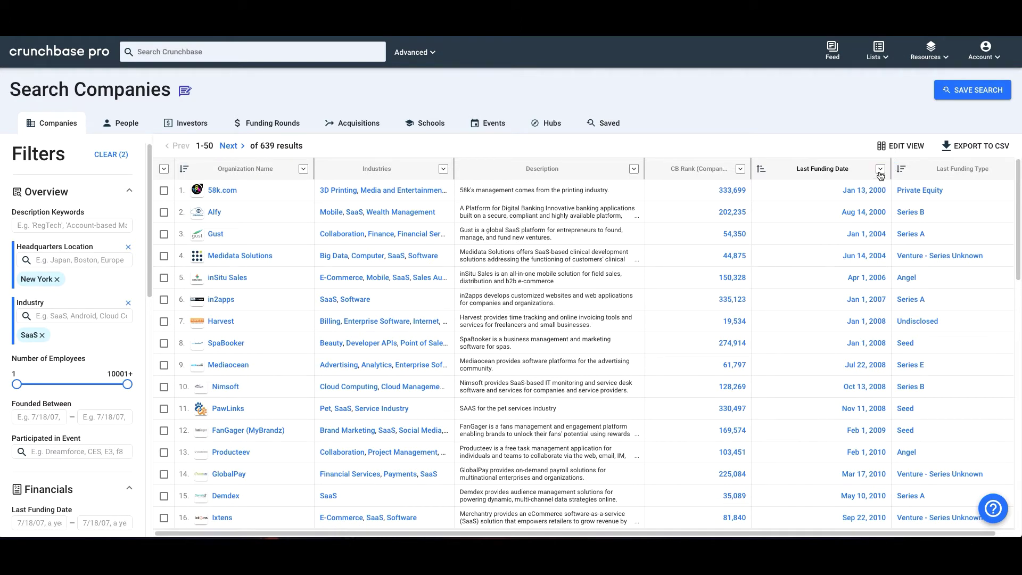
# Move the Last Funding Date column one place left and remove the CB Rank column.
pyautogui.click(880, 169)
pyautogui.click(905, 268)
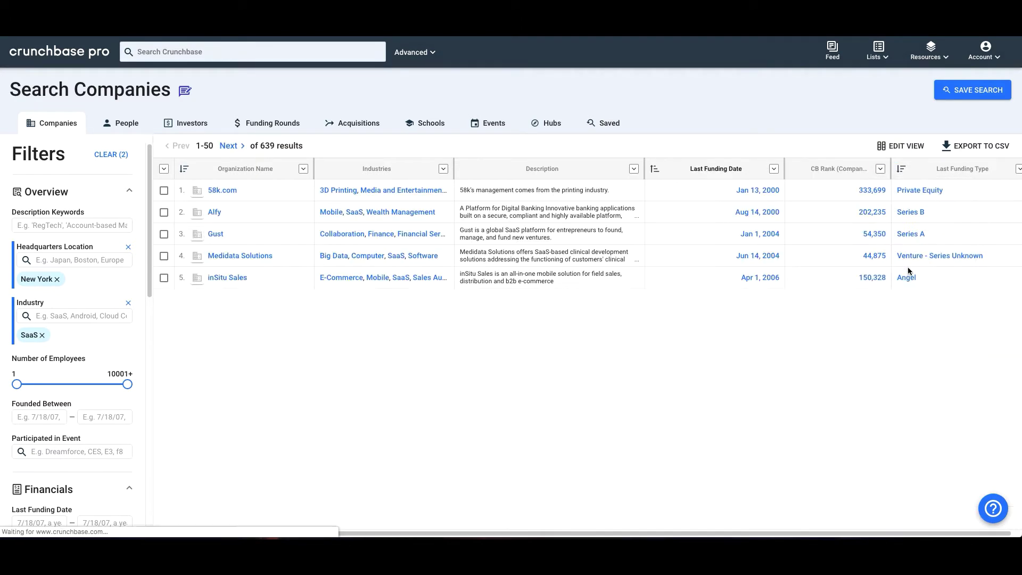
pyautogui.click(880, 169)
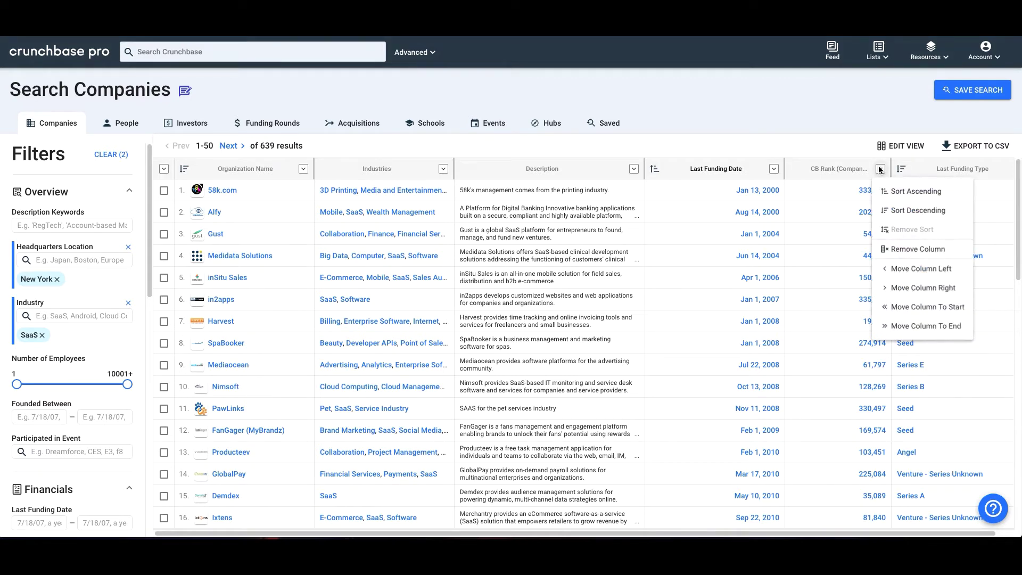
pyautogui.click(901, 250)
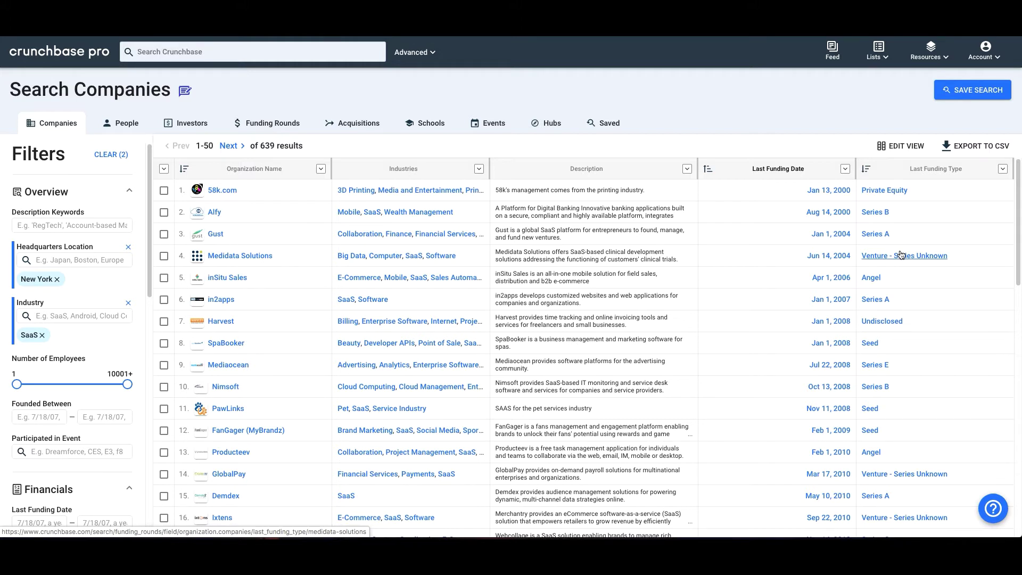
# Start saving the search under the name "SaaS Companies in NYC" with its privacy set to a shareable URL.
pyautogui.click(947, 90)
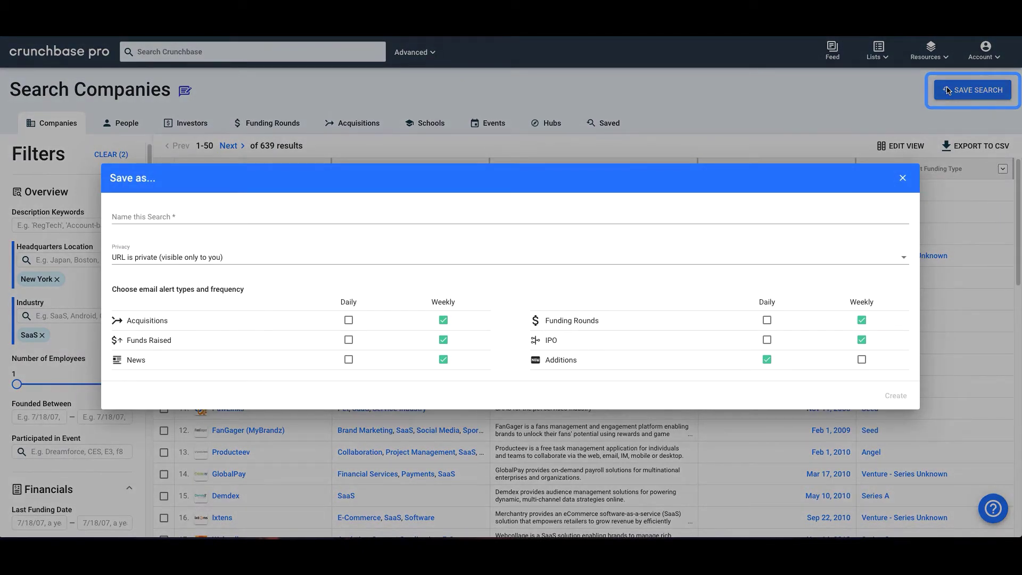
pyautogui.click(508, 218)
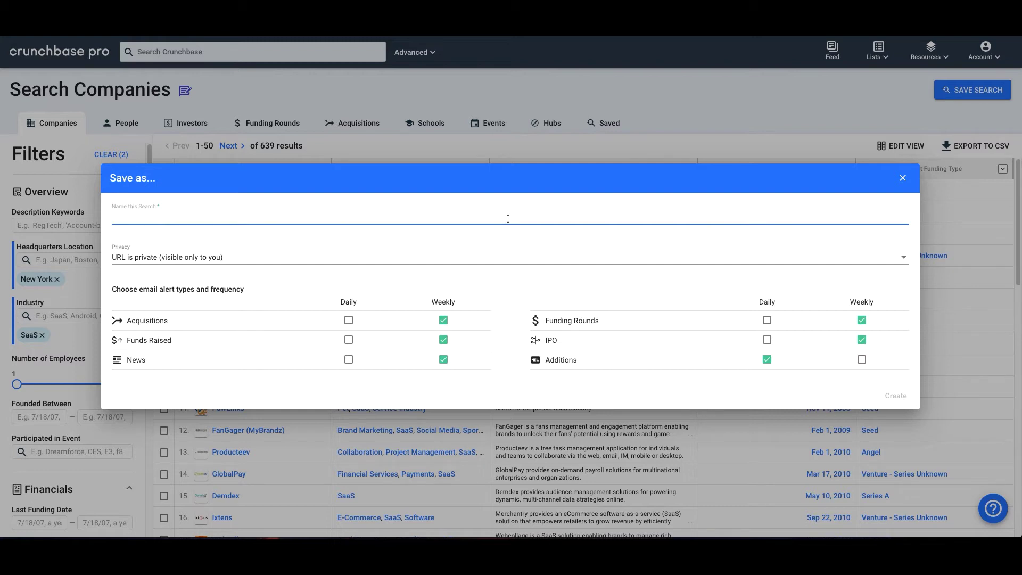
pyautogui.write('SaaS Companies in NYC')
pyautogui.click(446, 262)
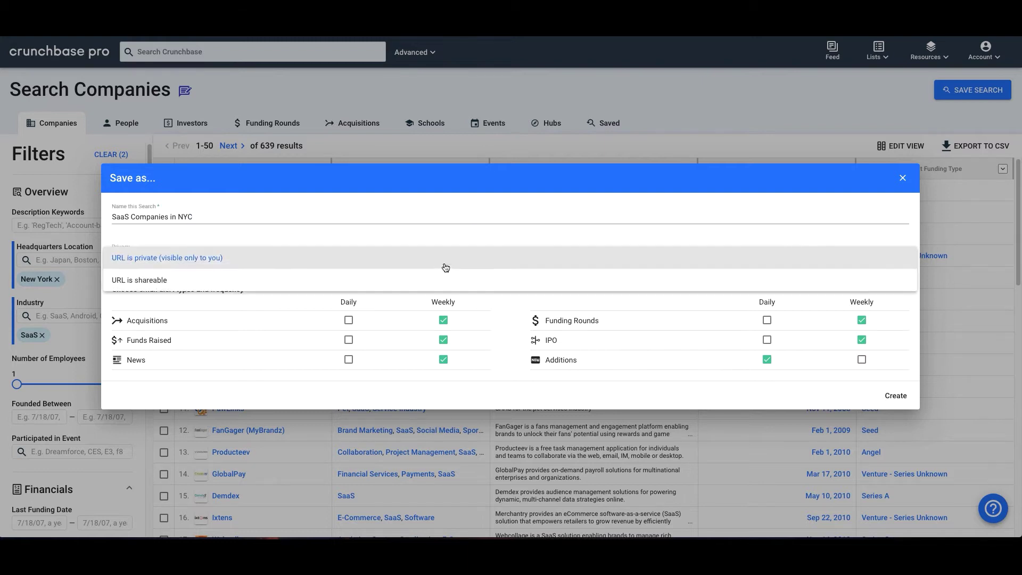
pyautogui.click(316, 282)
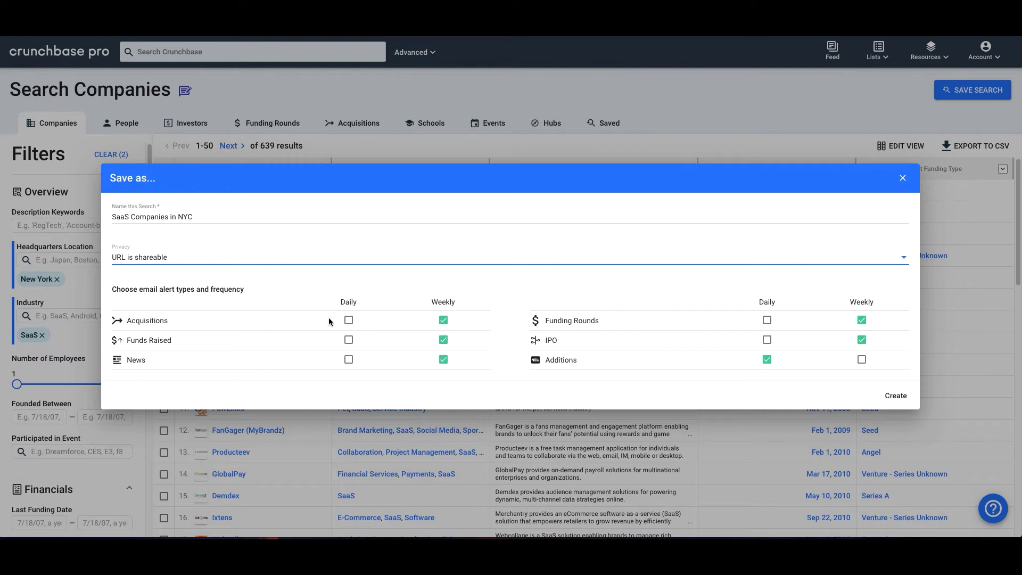
# Turn off Acquisitions and Funds Raised alerts, set News, Funding Rounds and IPO alerts to daily, and create the saved search.
pyautogui.click(444, 321)
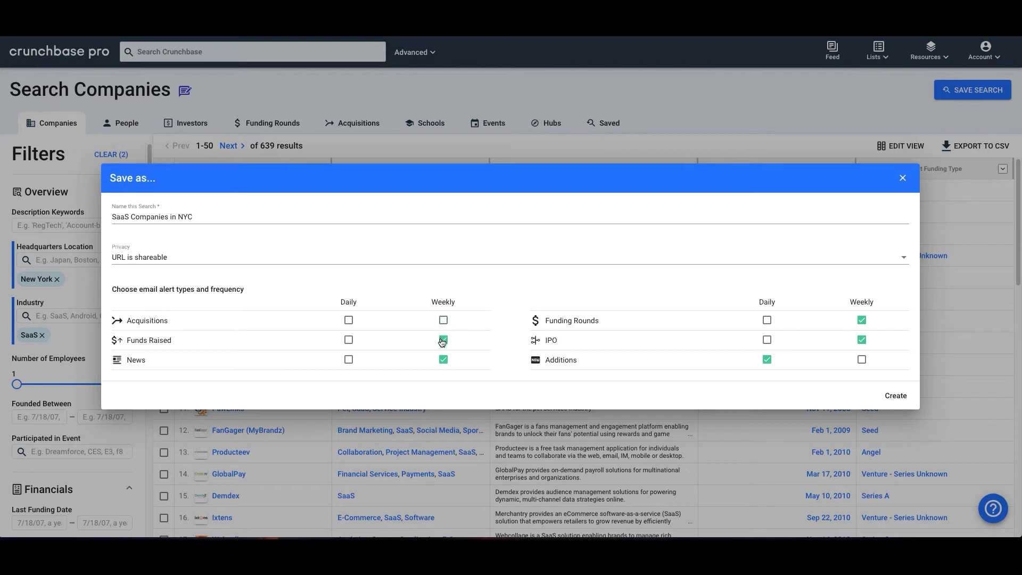
pyautogui.click(442, 340)
pyautogui.click(349, 360)
pyautogui.click(766, 320)
pyautogui.click(766, 340)
pyautogui.click(890, 403)
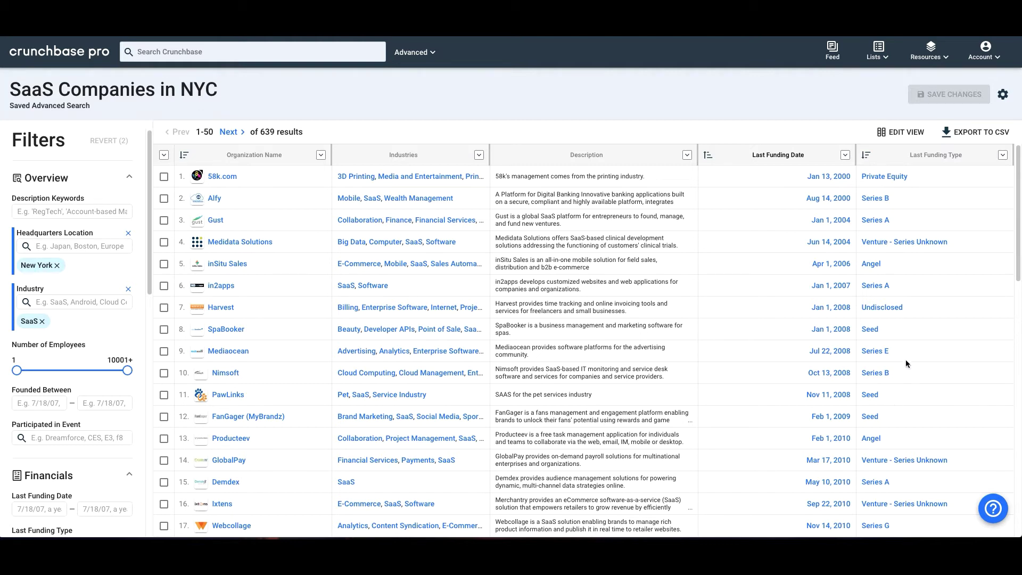
# Review the saved search's name, privacy and email alert settings, leaving them as they are.
pyautogui.click(1002, 98)
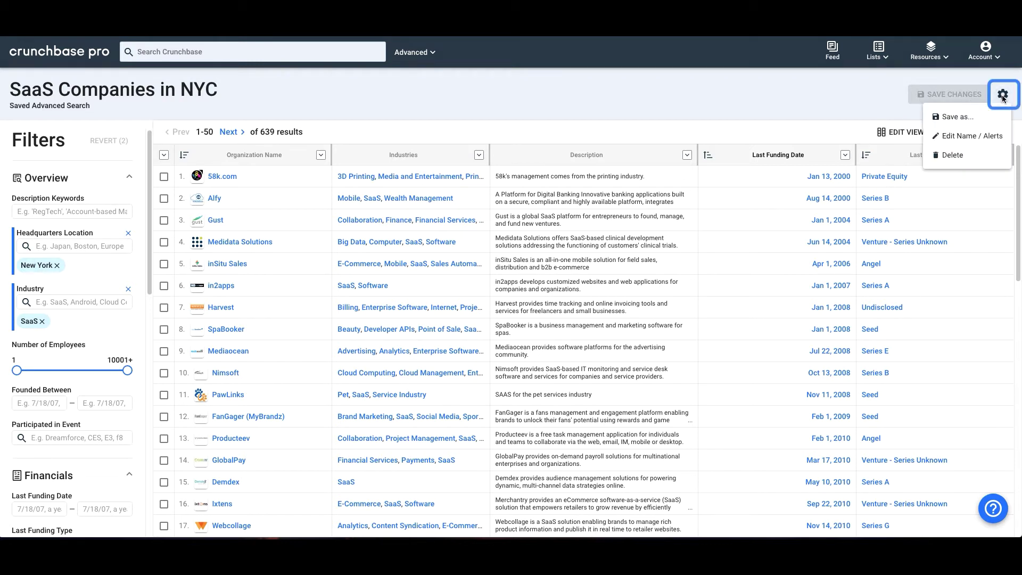
pyautogui.click(993, 140)
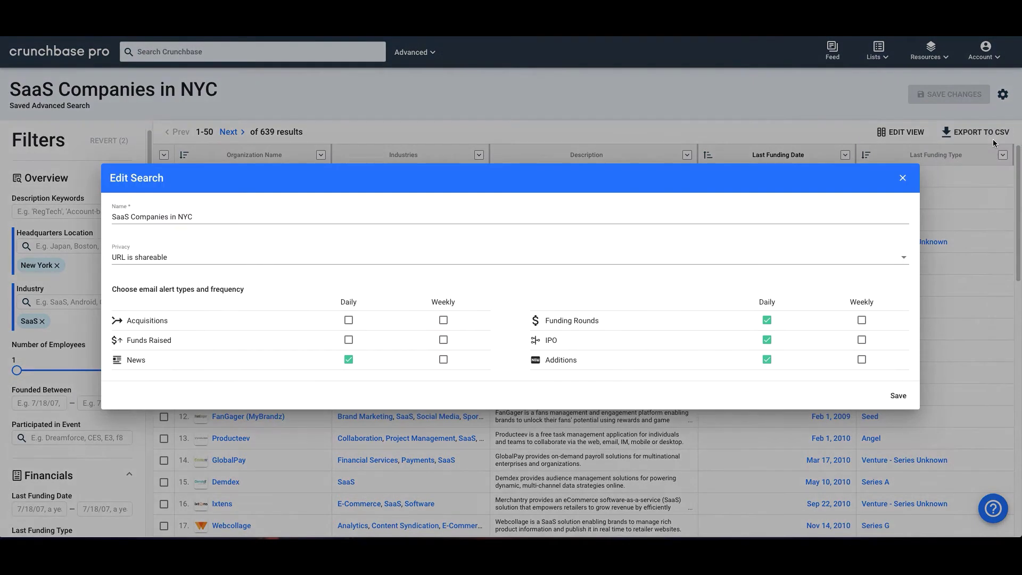
pyautogui.click(902, 178)
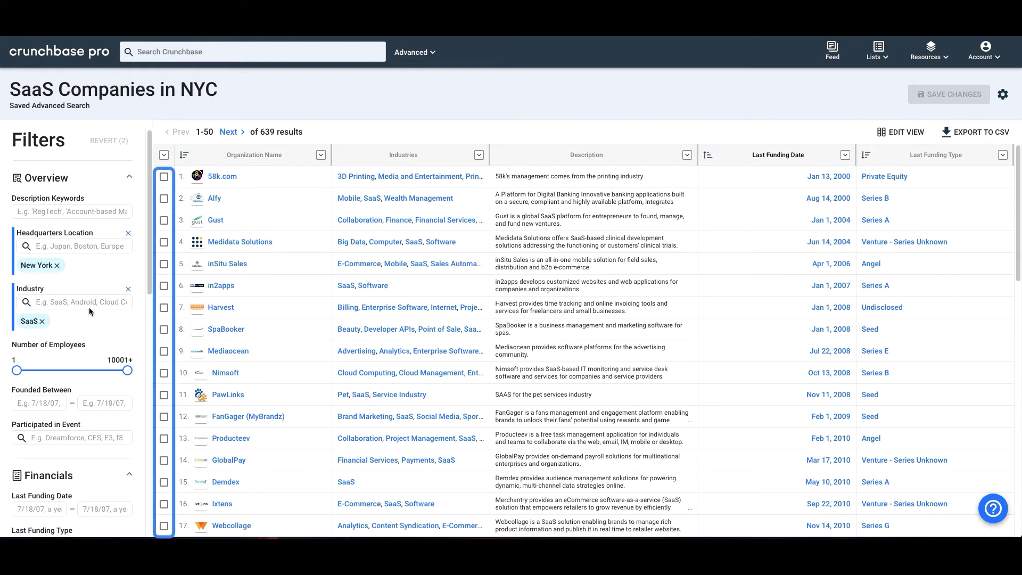
# Select in2apps, Mediaocean, SpaBooker, 58k.com and Alfy in the search results.
pyautogui.click(165, 286)
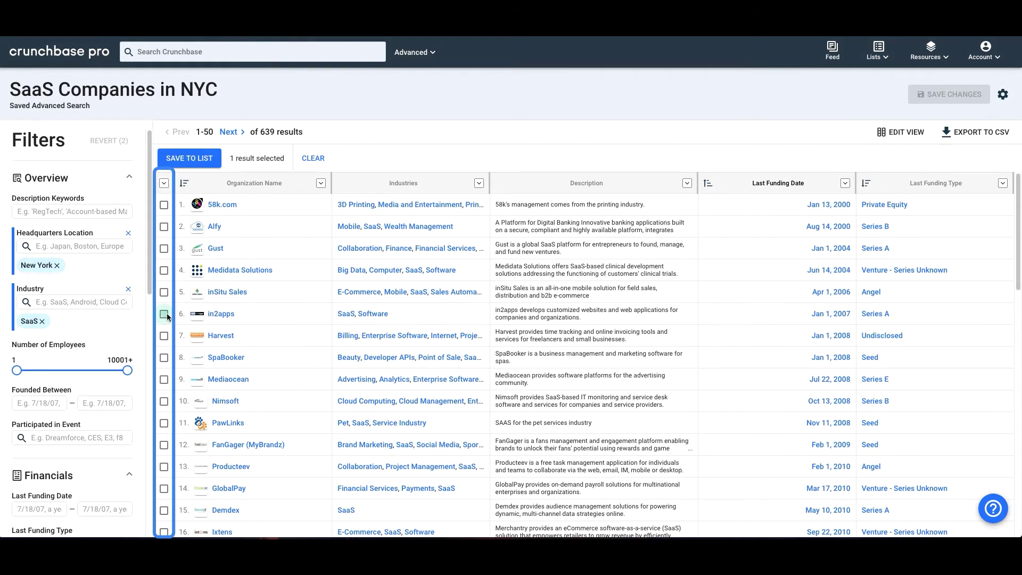
pyautogui.click(164, 379)
pyautogui.click(164, 357)
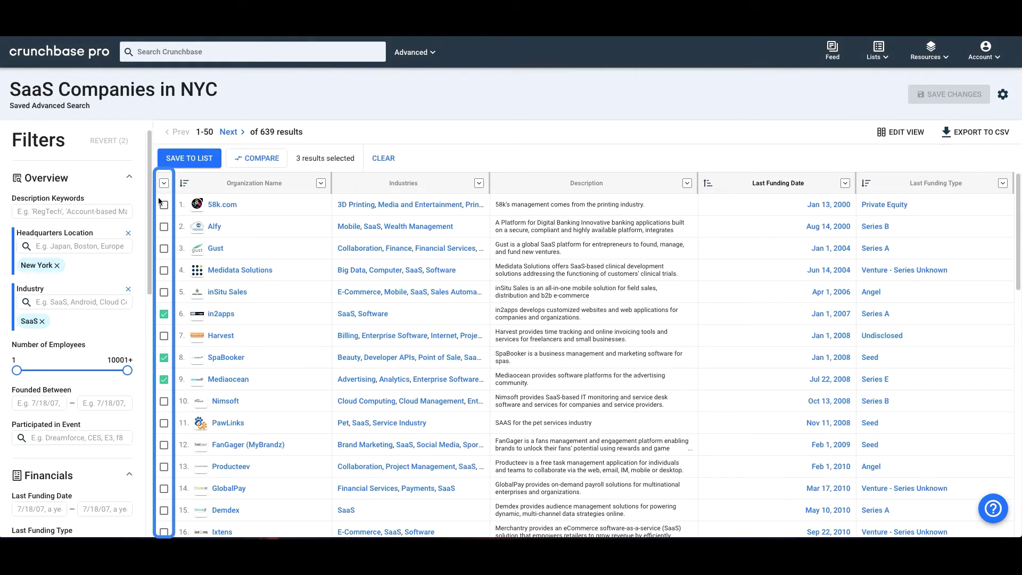
pyautogui.click(164, 205)
pyautogui.click(164, 227)
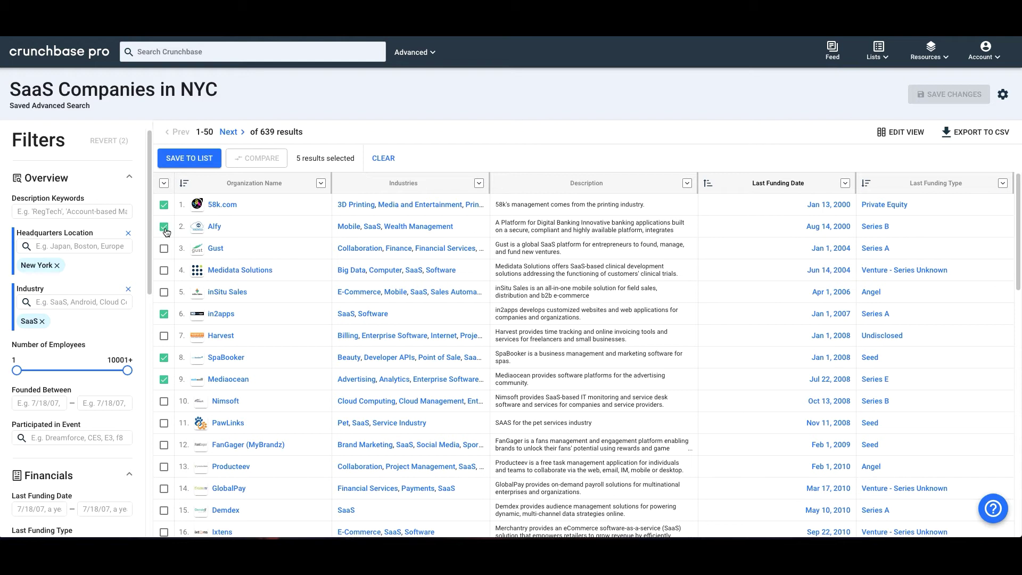
# Check the bulk selection options, and start saving the five selected companies to a new list.
pyautogui.click(164, 184)
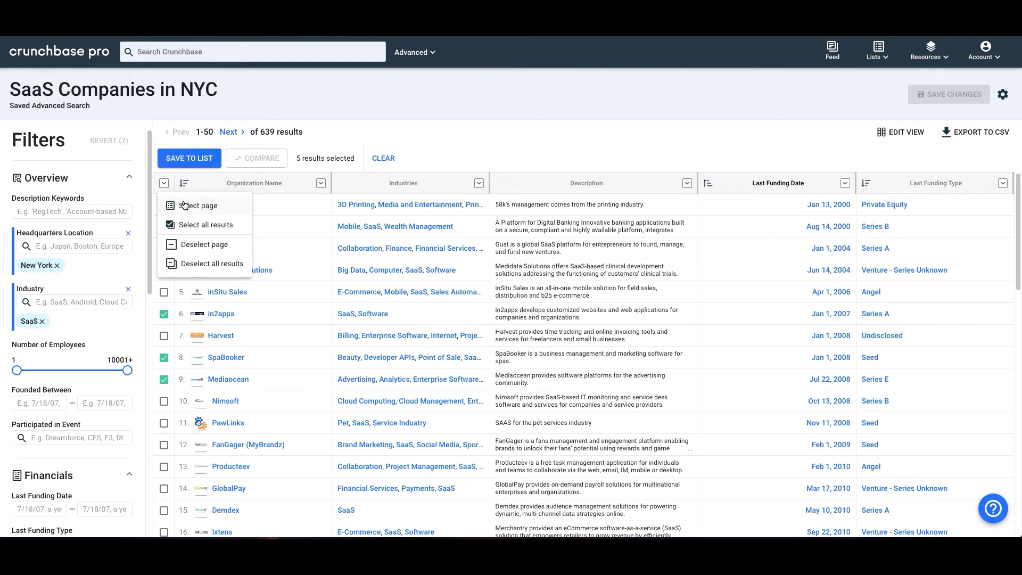
pyautogui.click(170, 174)
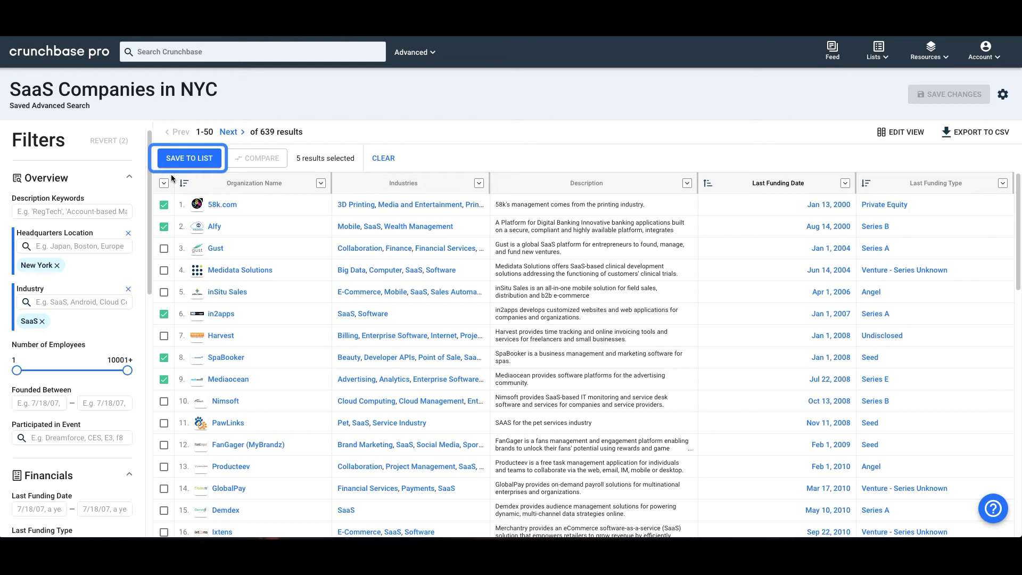
pyautogui.click(173, 162)
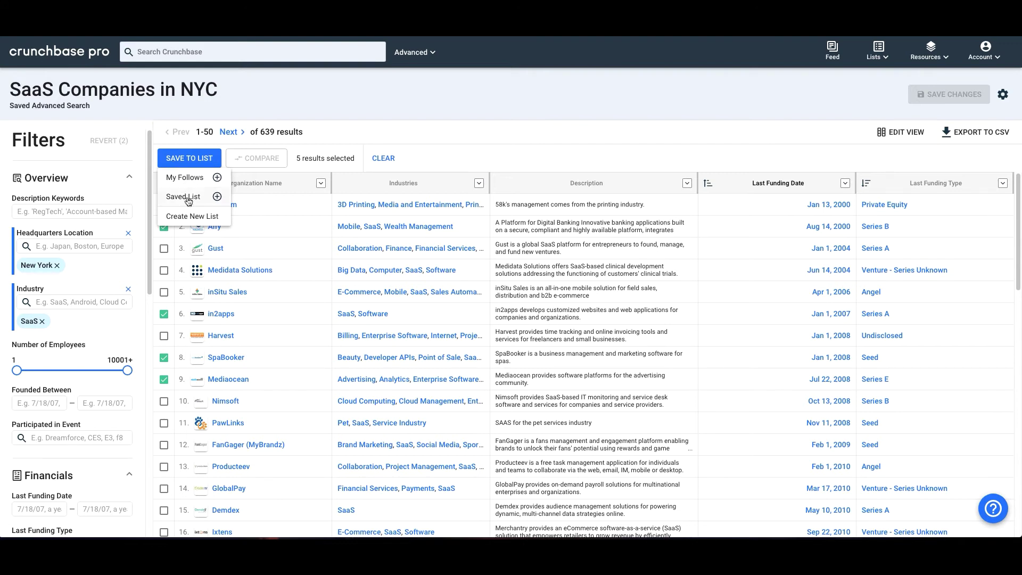
pyautogui.click(191, 215)
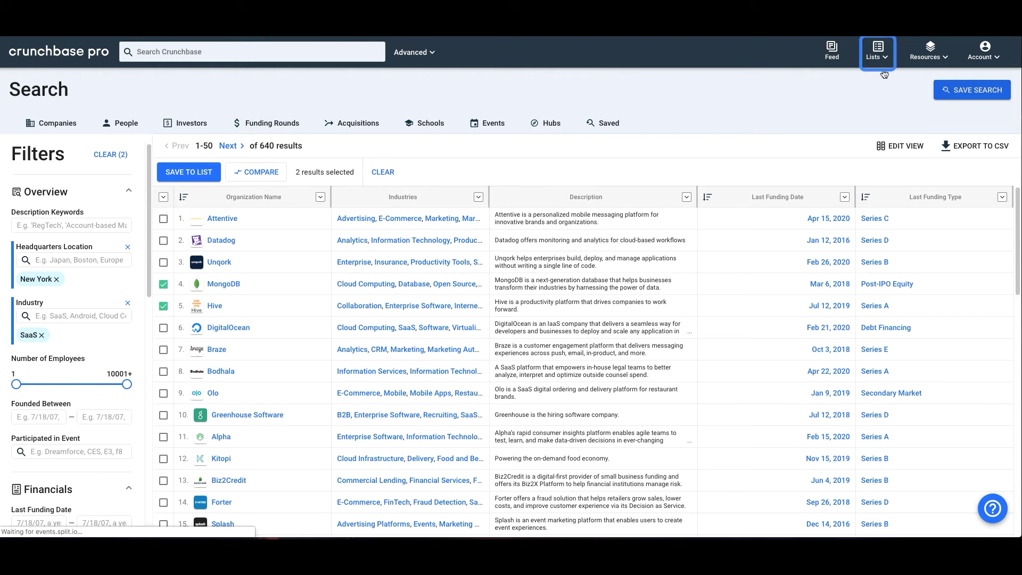
# Open the list import page and download the CSV file template.
pyautogui.click(878, 56)
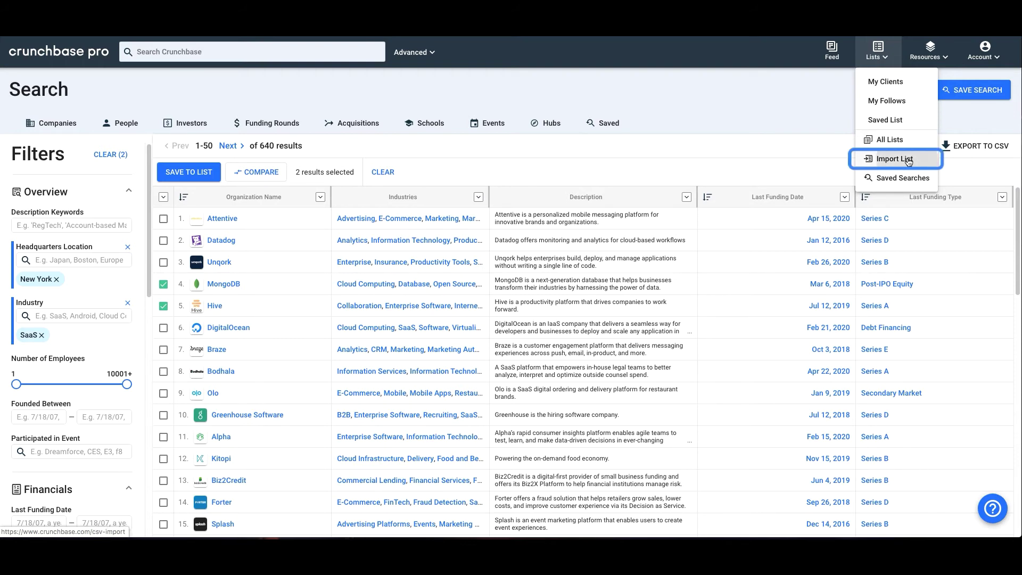
pyautogui.click(894, 159)
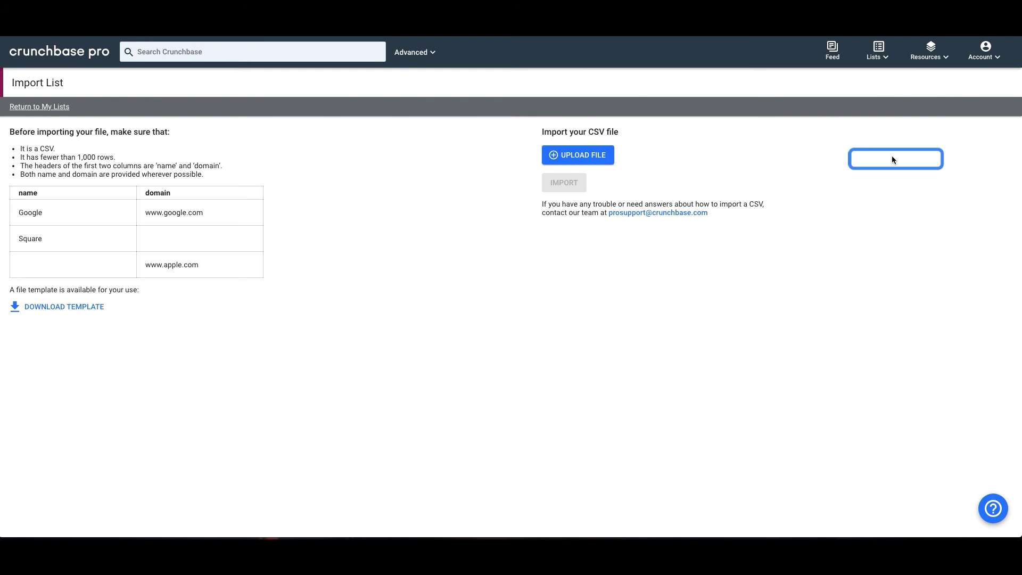
pyautogui.click(95, 311)
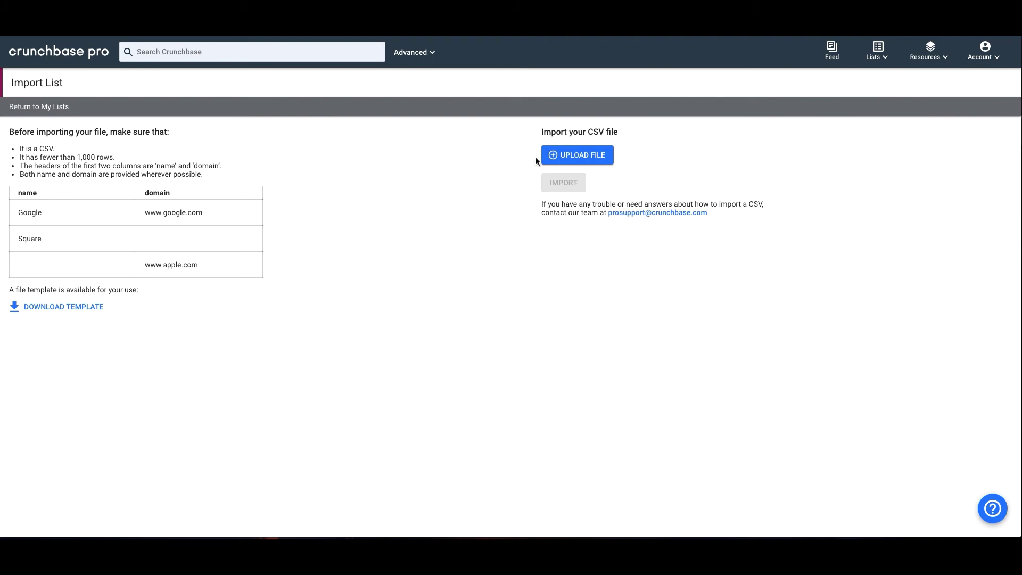
# Return to the Companies advanced search, look through its filters, and open the search in Query Builder.
pyautogui.click(418, 54)
pyautogui.click(418, 79)
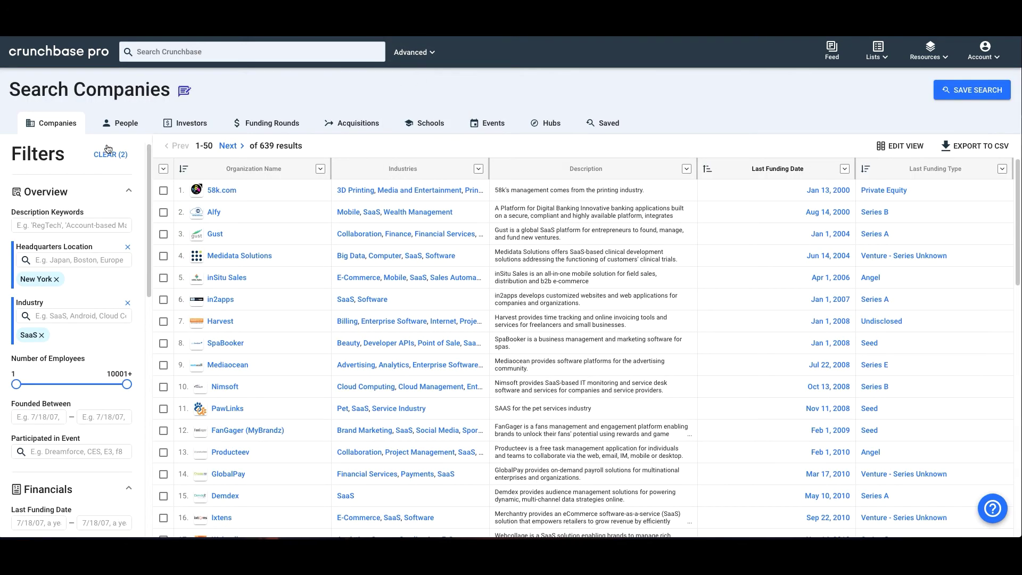
pyautogui.scroll(-7, 117, 218)
pyautogui.scroll(-4, 118, 223)
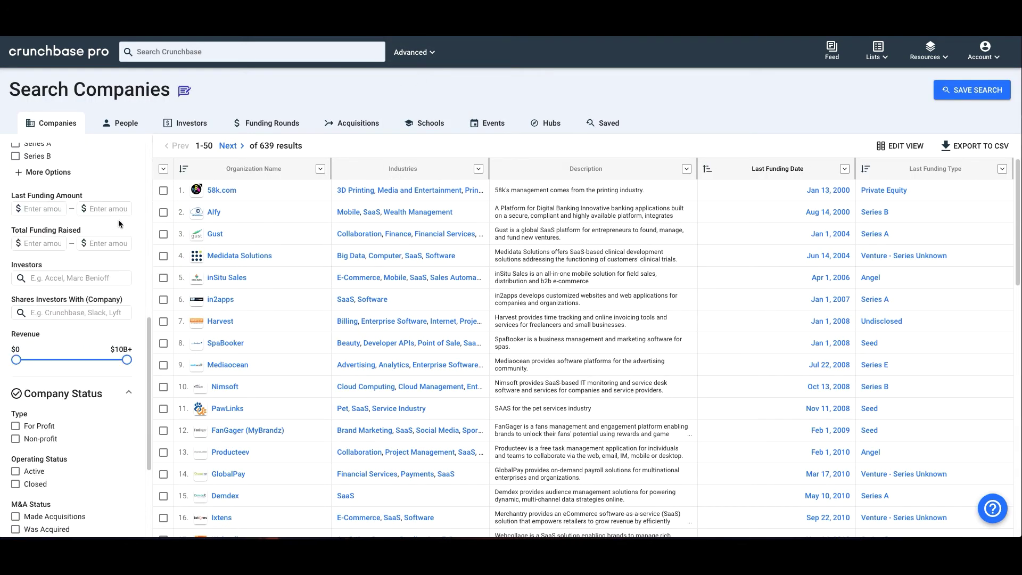
pyautogui.click(390, 52)
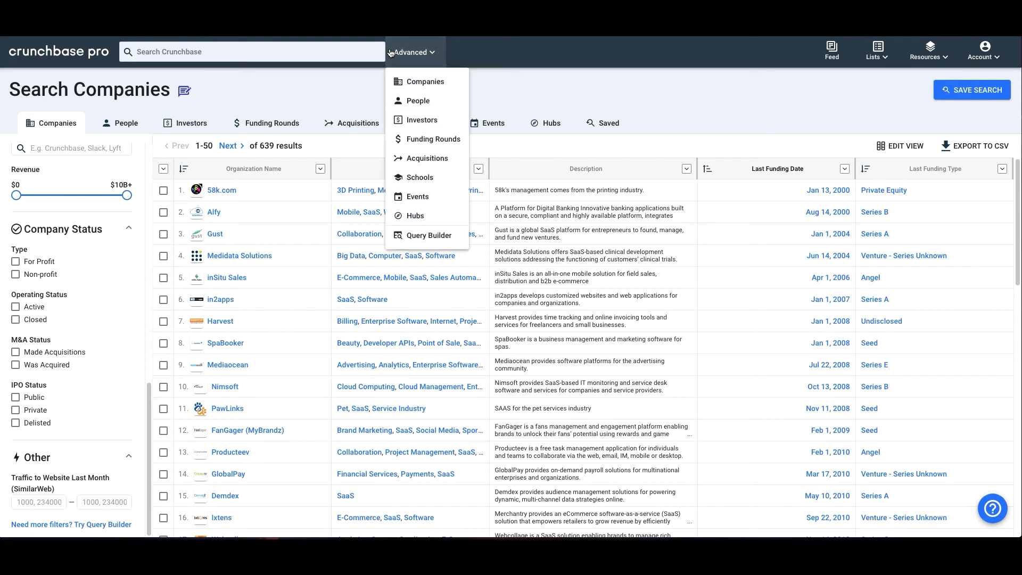
pyautogui.click(428, 243)
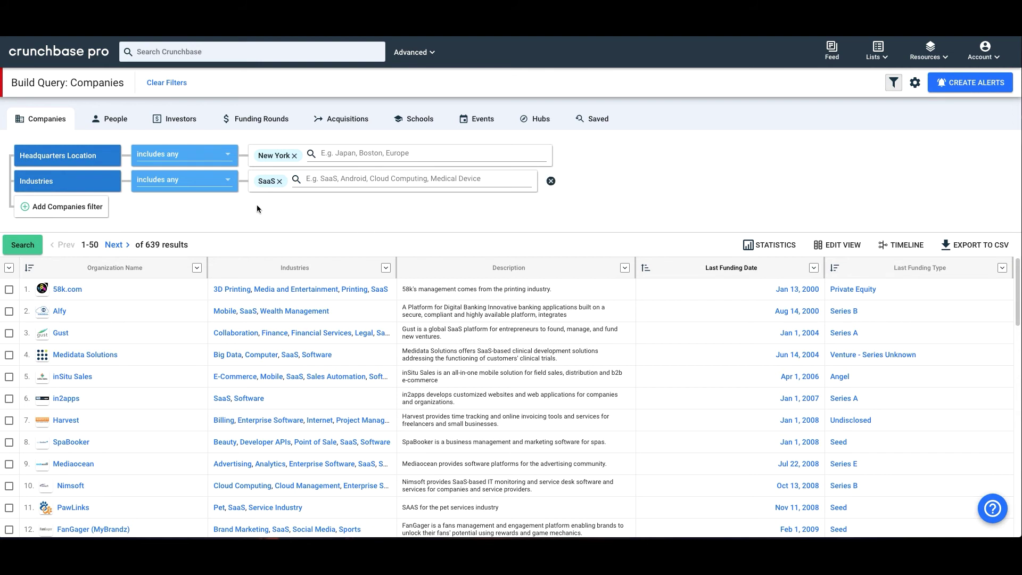
# Review the operators available for the Headquarters Location filter, leaving it on includes any.
pyautogui.click(53, 168)
pyautogui.click(168, 153)
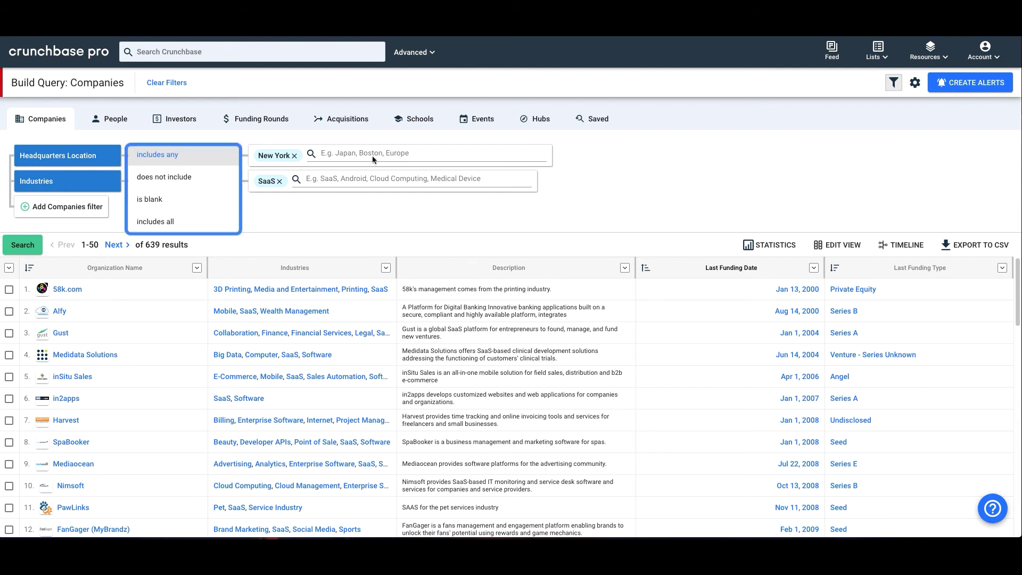
pyautogui.click(384, 138)
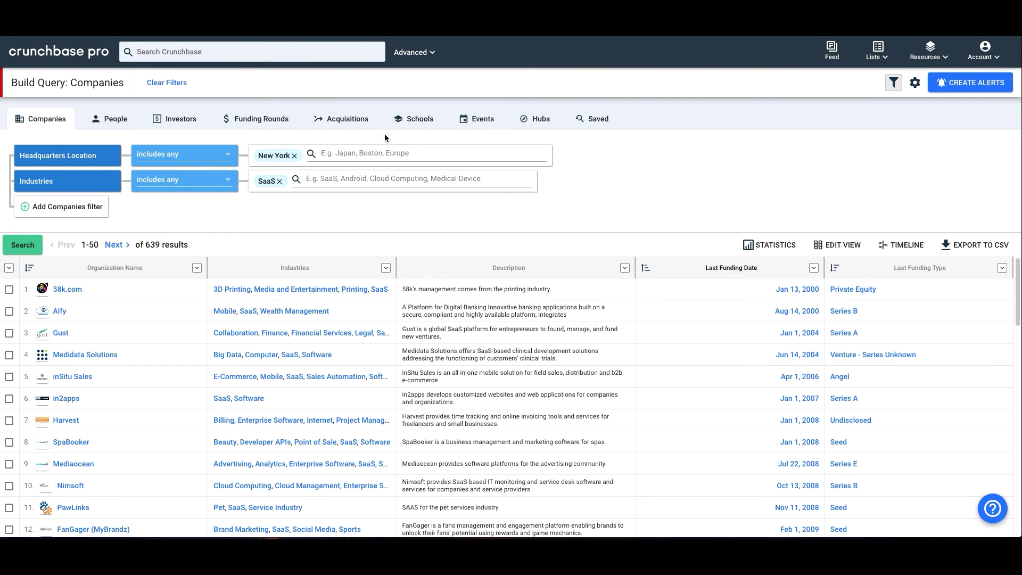
# Try adding Software alongside SaaS in the Industries filter, and remove it again.
pyautogui.click(370, 178)
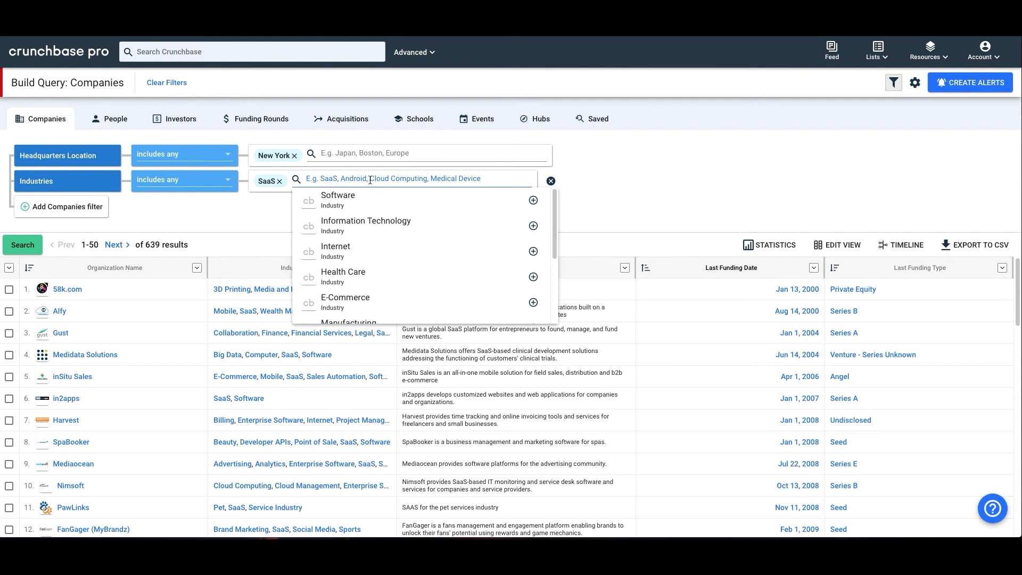
pyautogui.write('Software')
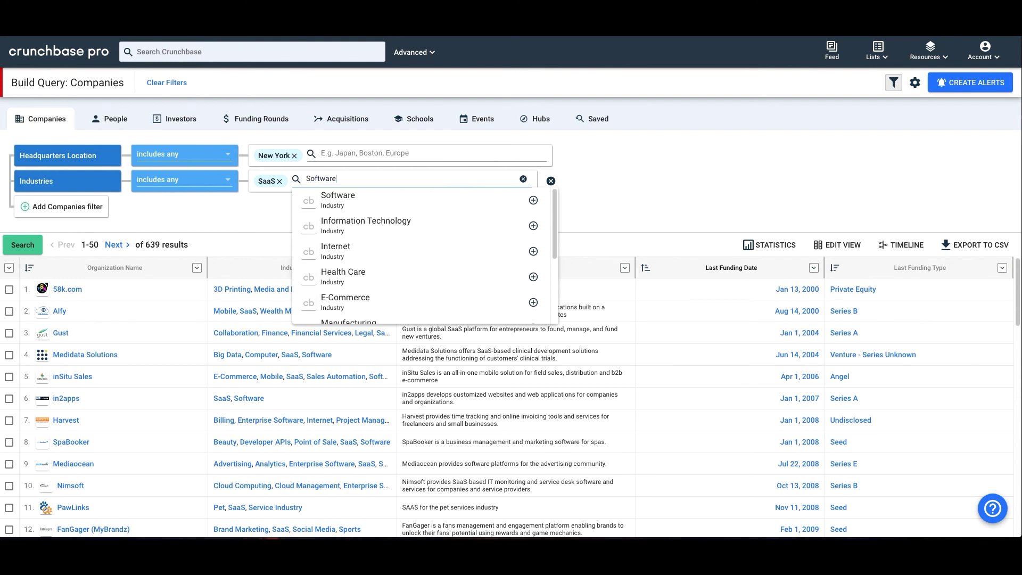
pyautogui.click(381, 197)
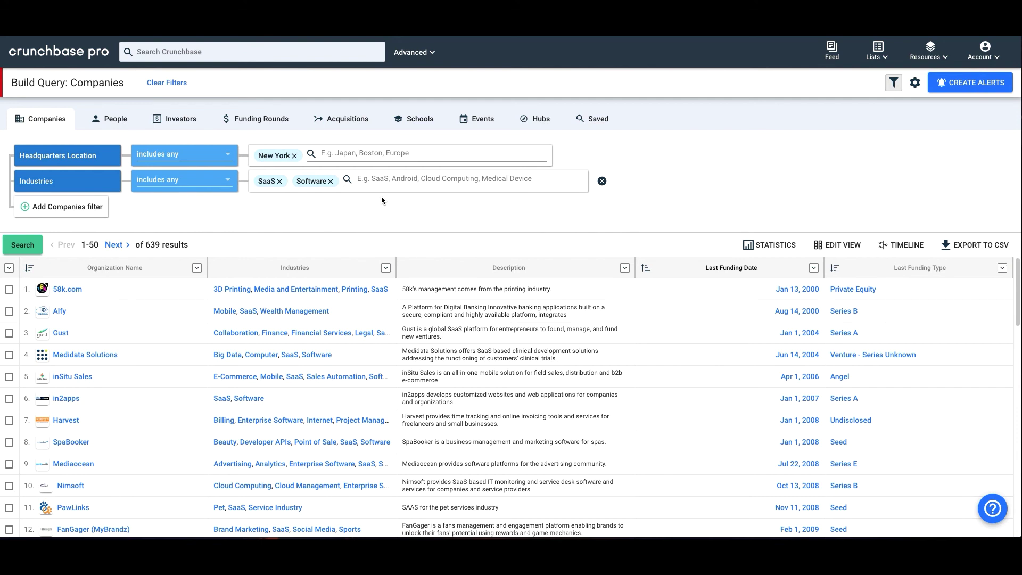
pyautogui.click(330, 181)
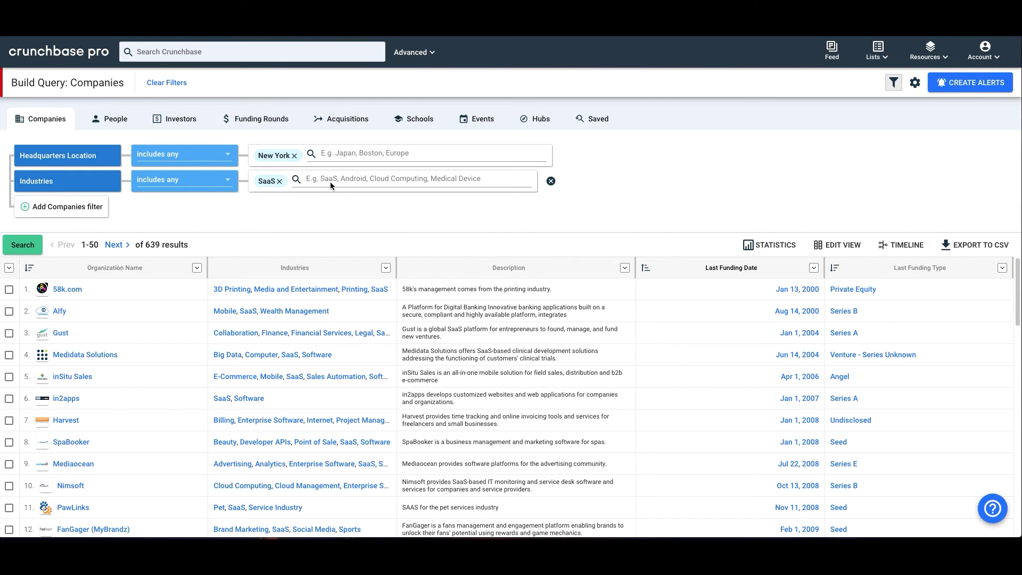
# Add a Last Funding Date filter from the Funding category to the companies query.
pyautogui.press('Tab')
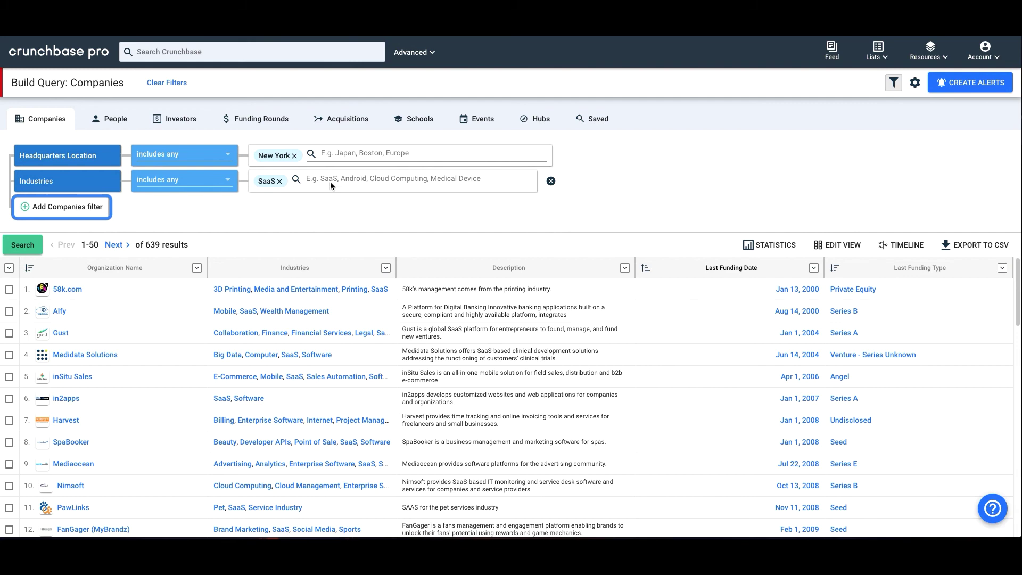
pyautogui.click(92, 213)
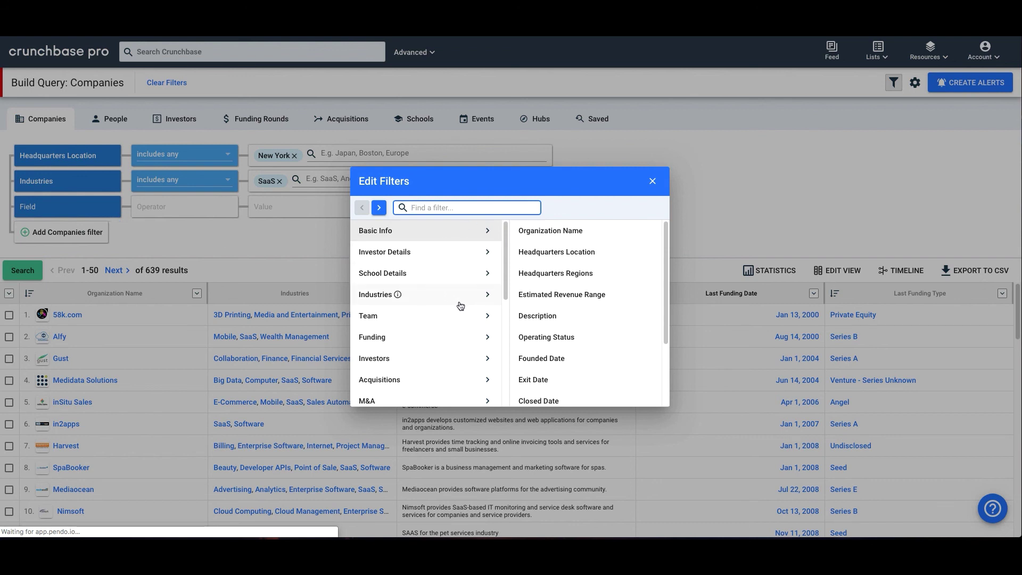
pyautogui.click(455, 346)
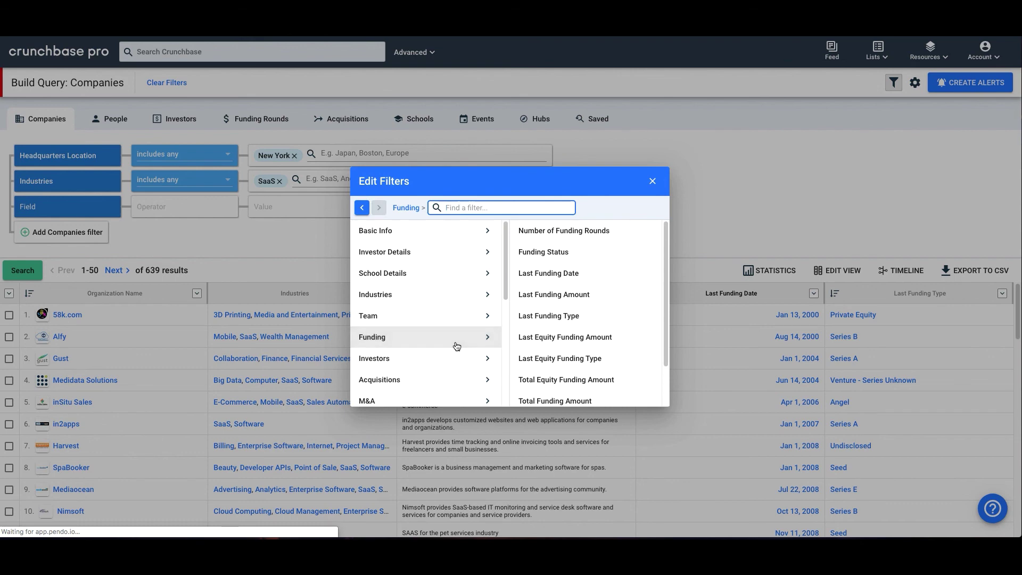
pyautogui.click(553, 275)
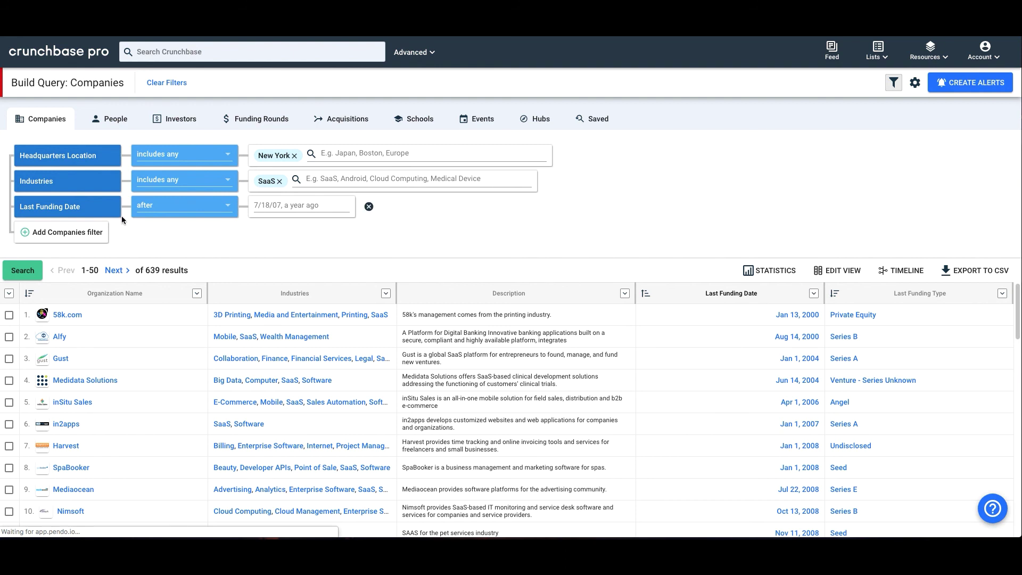
# Set the Last Funding Date filter to between 1/1/2019 and 1/1/2020, and run the search.
pyautogui.click(149, 212)
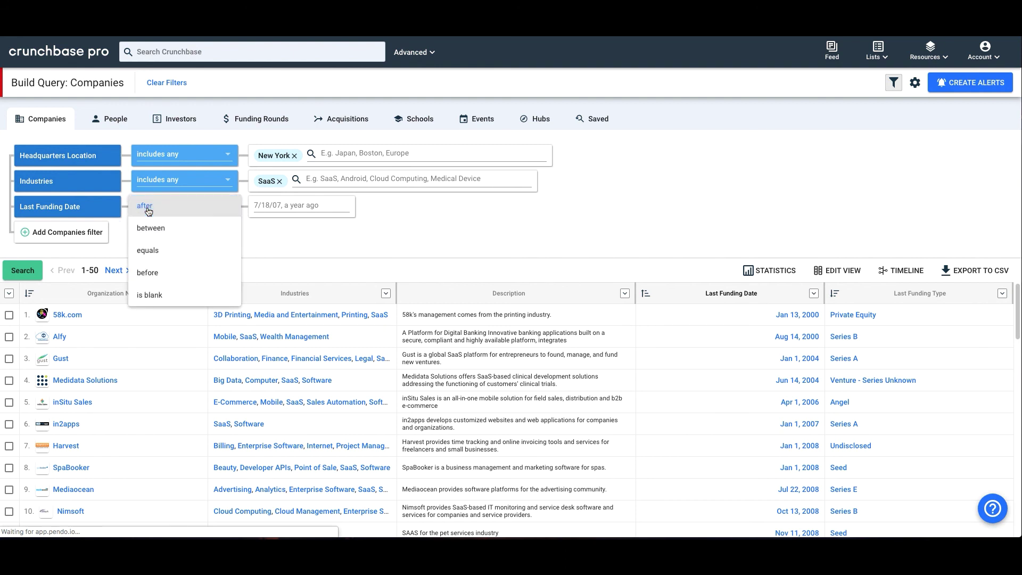
pyautogui.click(154, 228)
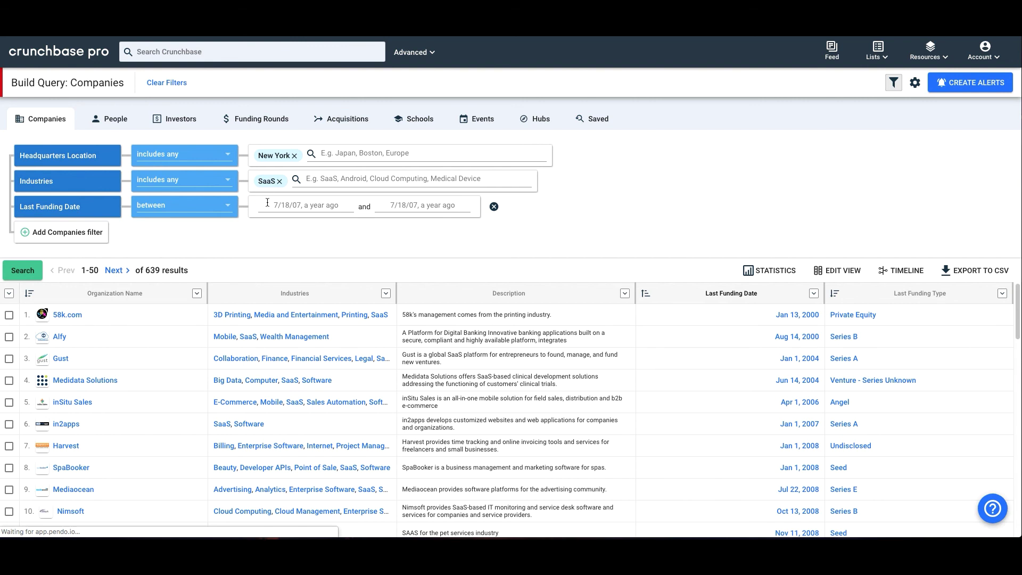
pyautogui.click(267, 202)
pyautogui.write('1/1/')
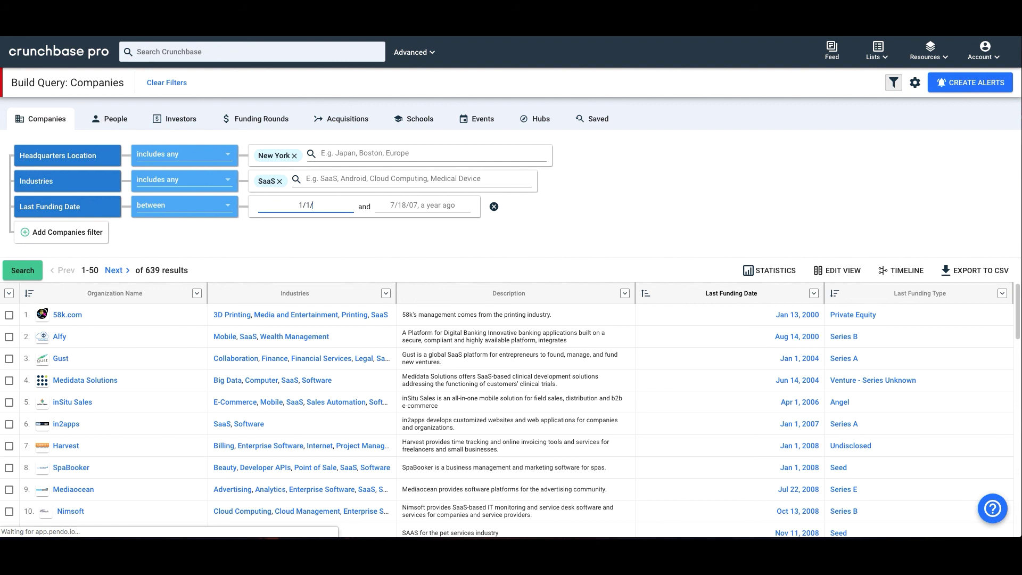
pyautogui.write('2019')
pyautogui.click(422, 205)
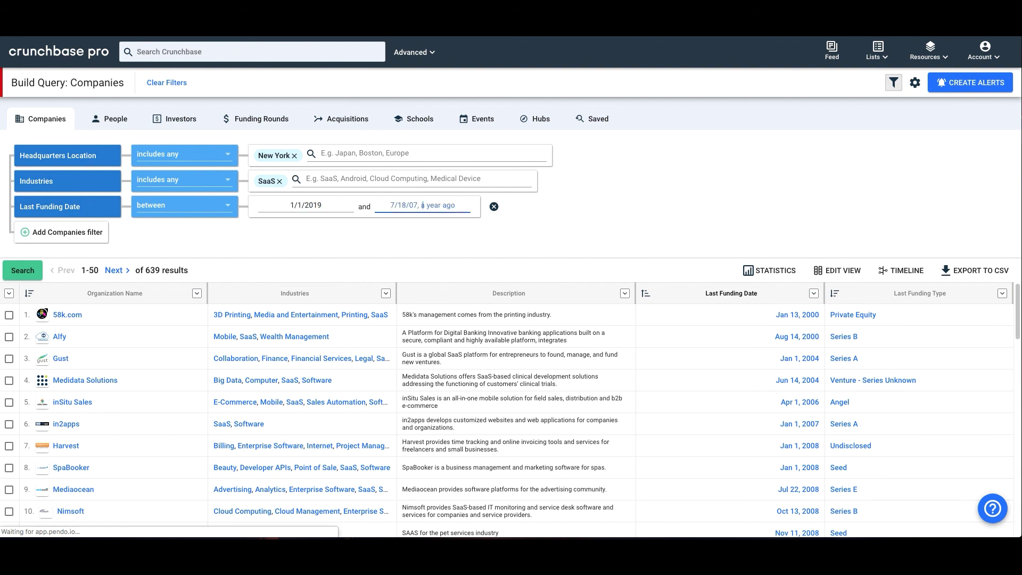
pyautogui.write('1/1/2020')
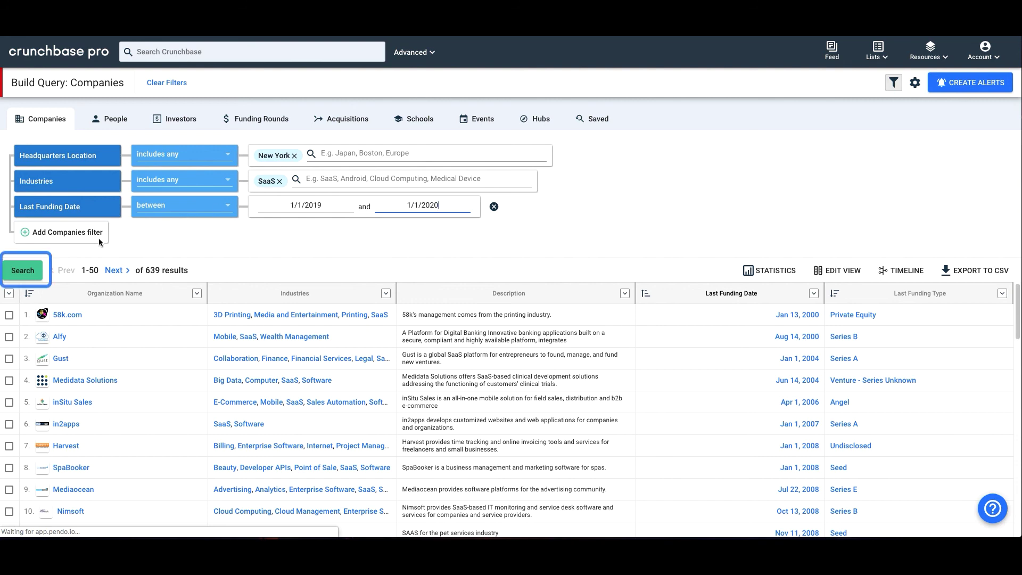
pyautogui.click(29, 271)
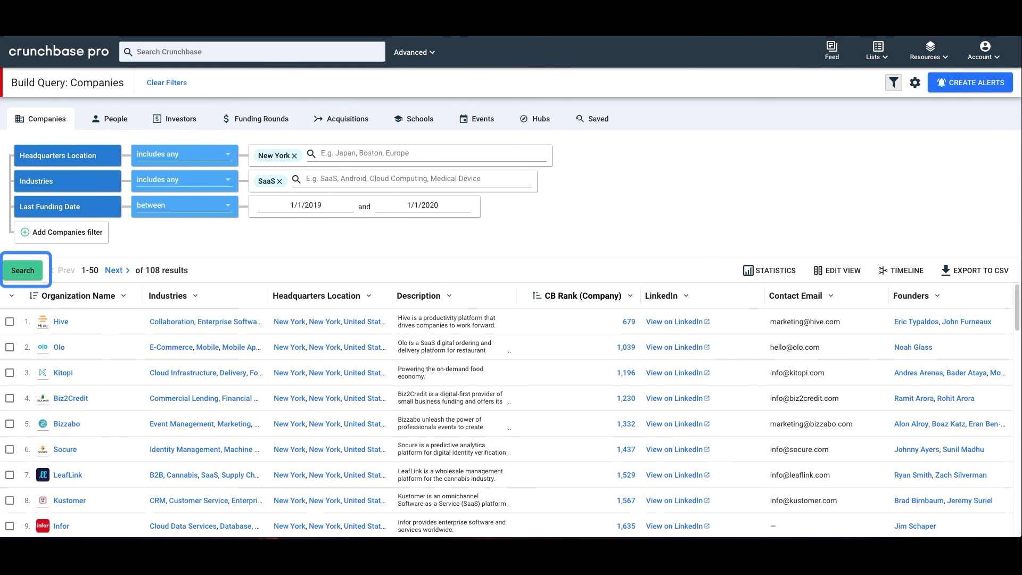